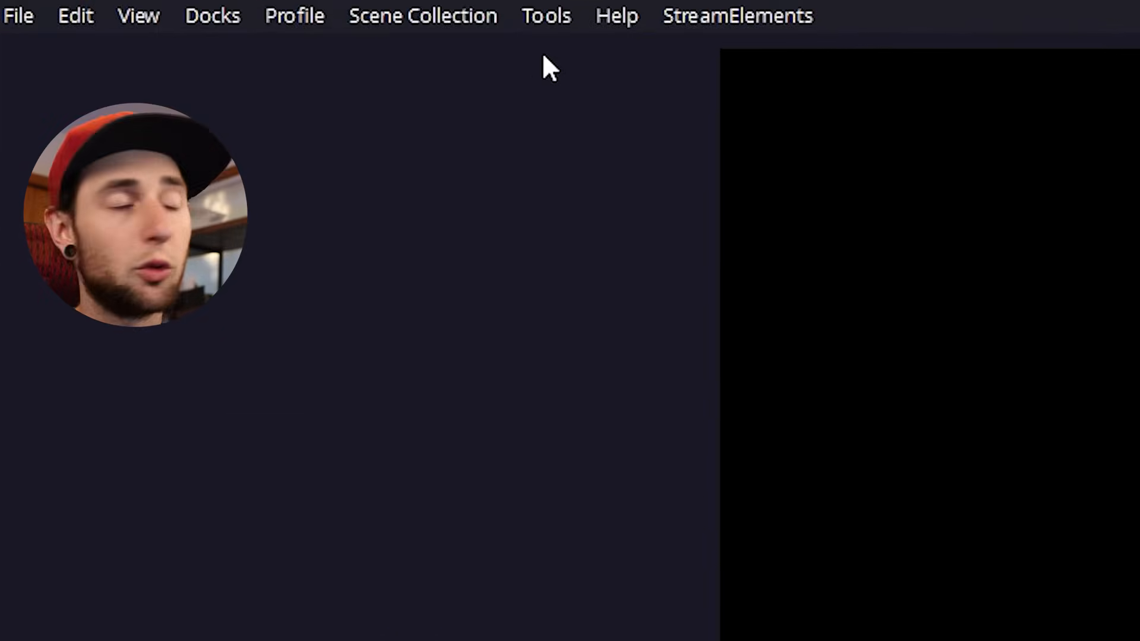
Step: Start the Auto-Configuration Wizard, optimize for streaming with recording secondary, and set the FPS to 30 at the current 1920x1080 canvas resolution
left_click(541, 24)
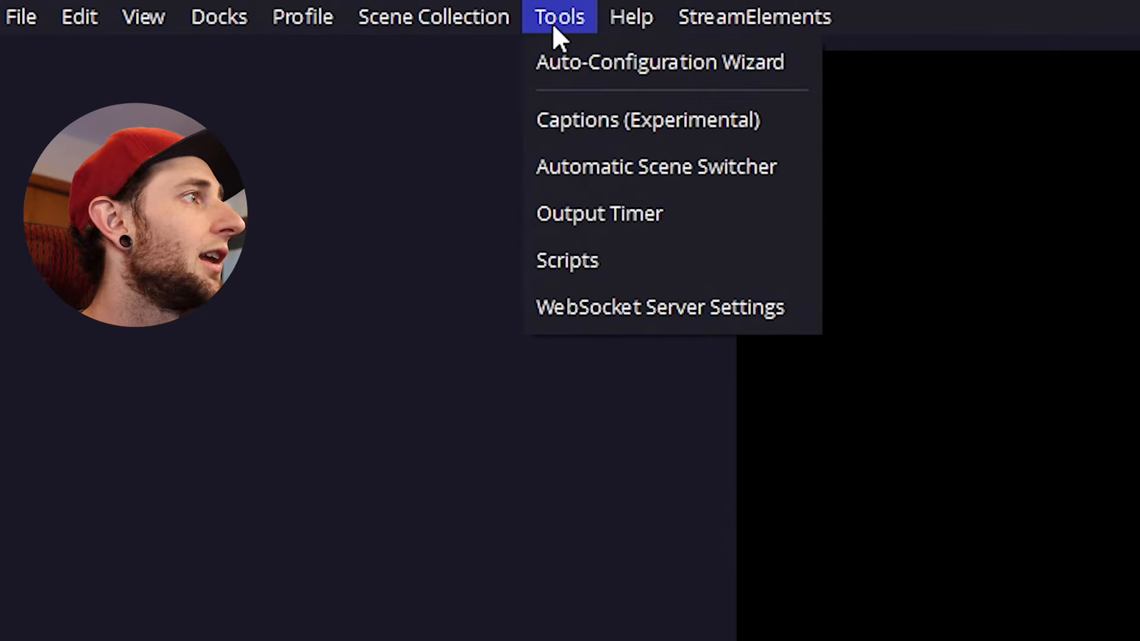
left_click(579, 71)
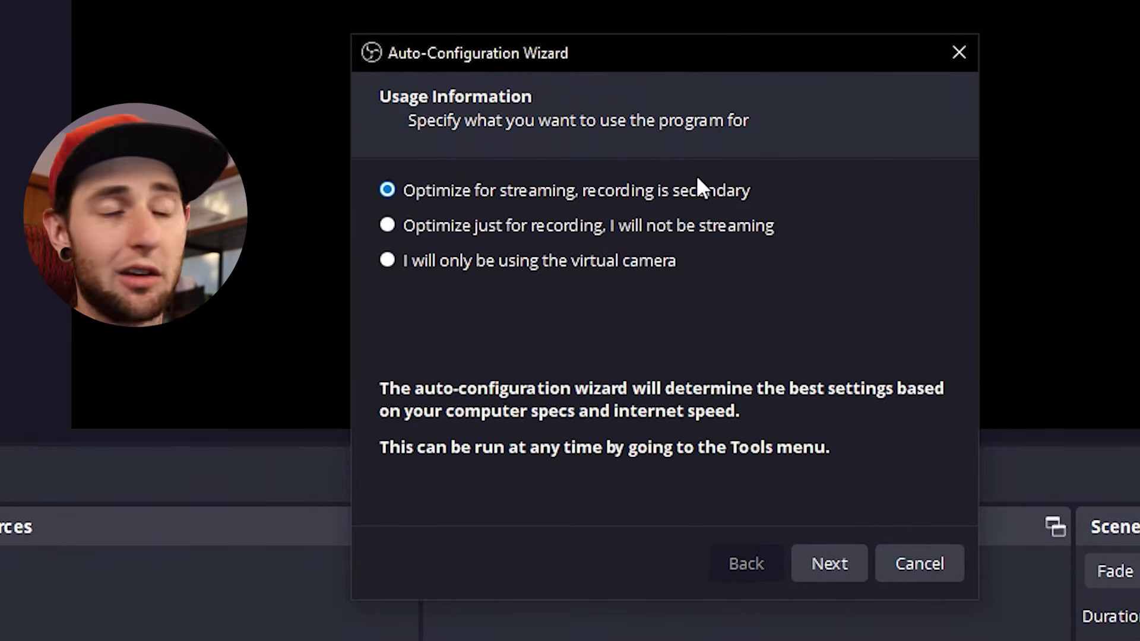
left_click(833, 571)
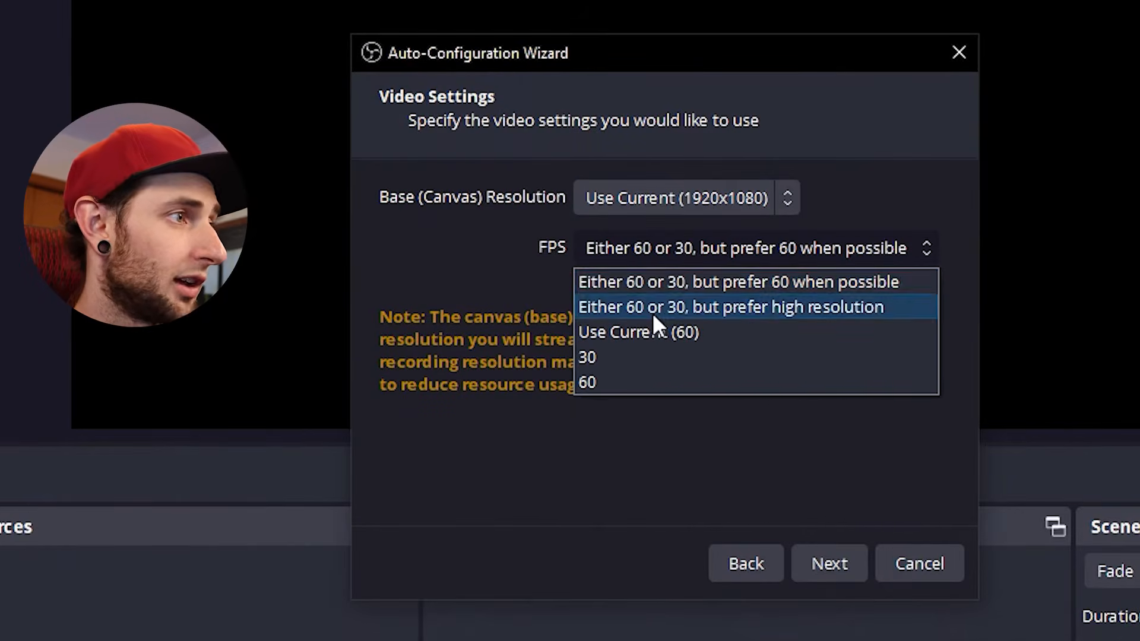
left_click(653, 357)
left_click(813, 561)
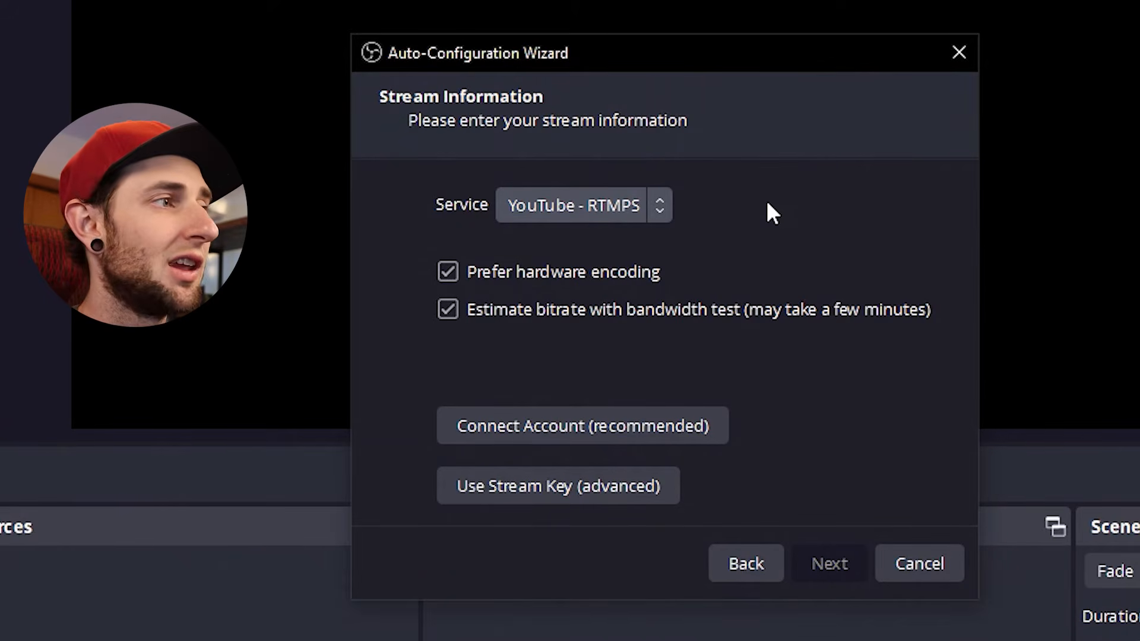
Step: Choose YouTube - RTMPS as the streaming service and connect the YouTube account
left_click(611, 201)
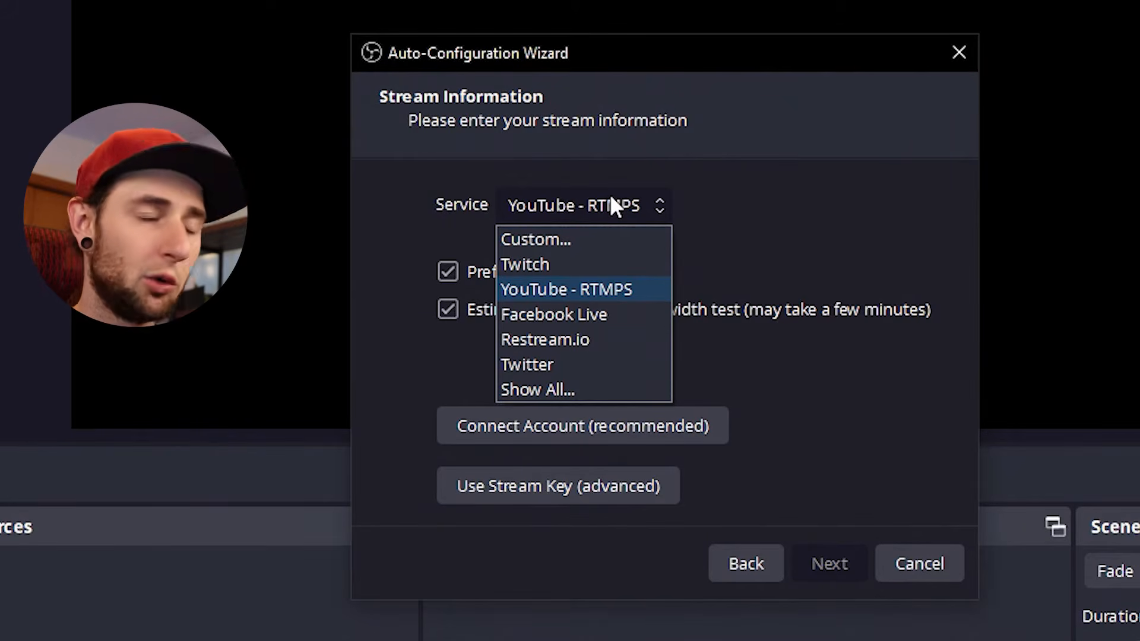
left_click(611, 289)
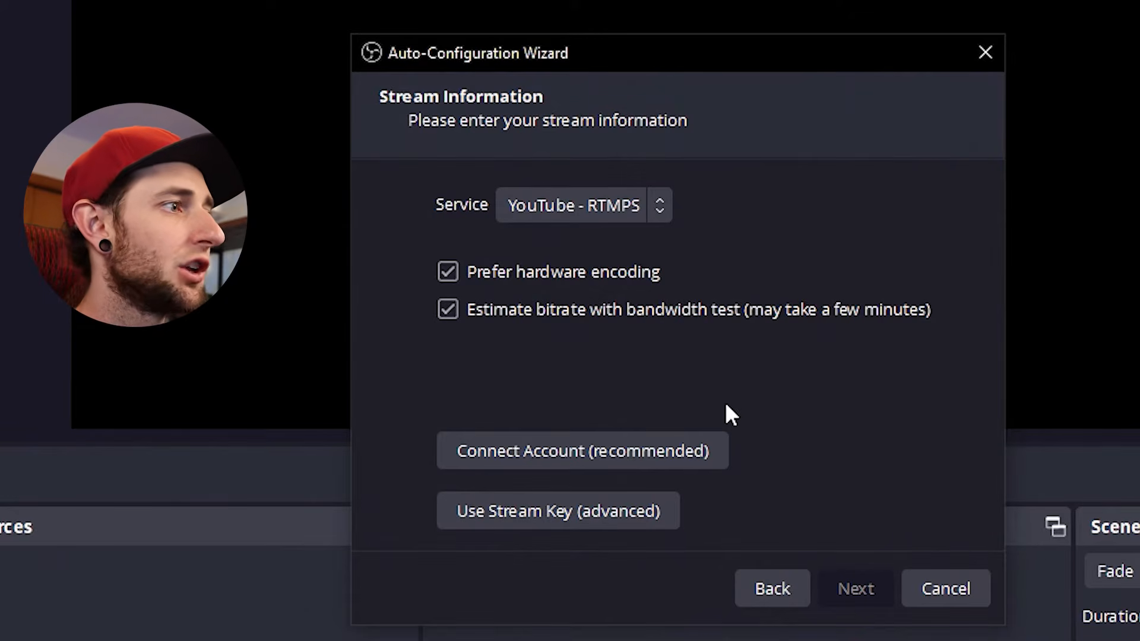
left_click(574, 457)
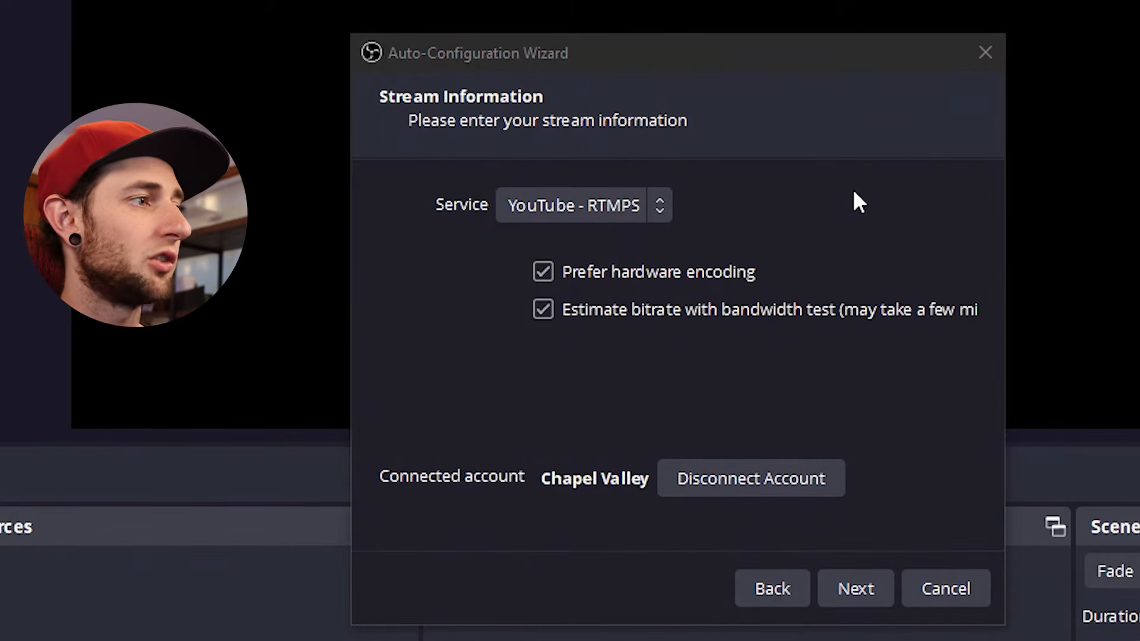
left_click(451, 497)
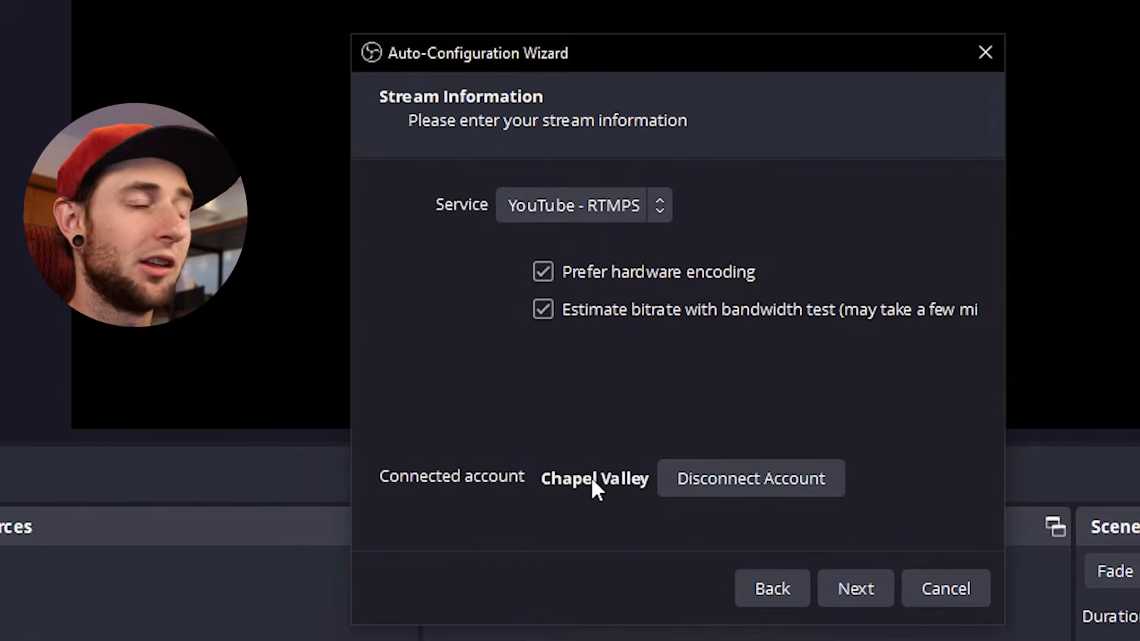
Step: Run the wizard's configuration test, apply the recommended settings, and close the floating YouTube chat window
left_click(849, 596)
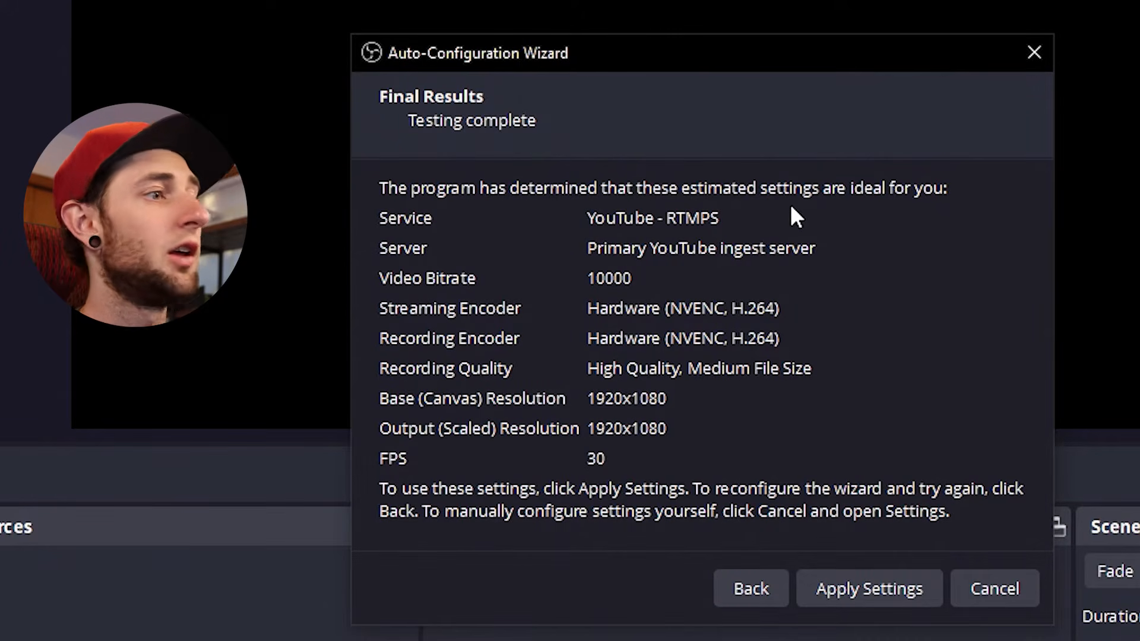
left_click(879, 590)
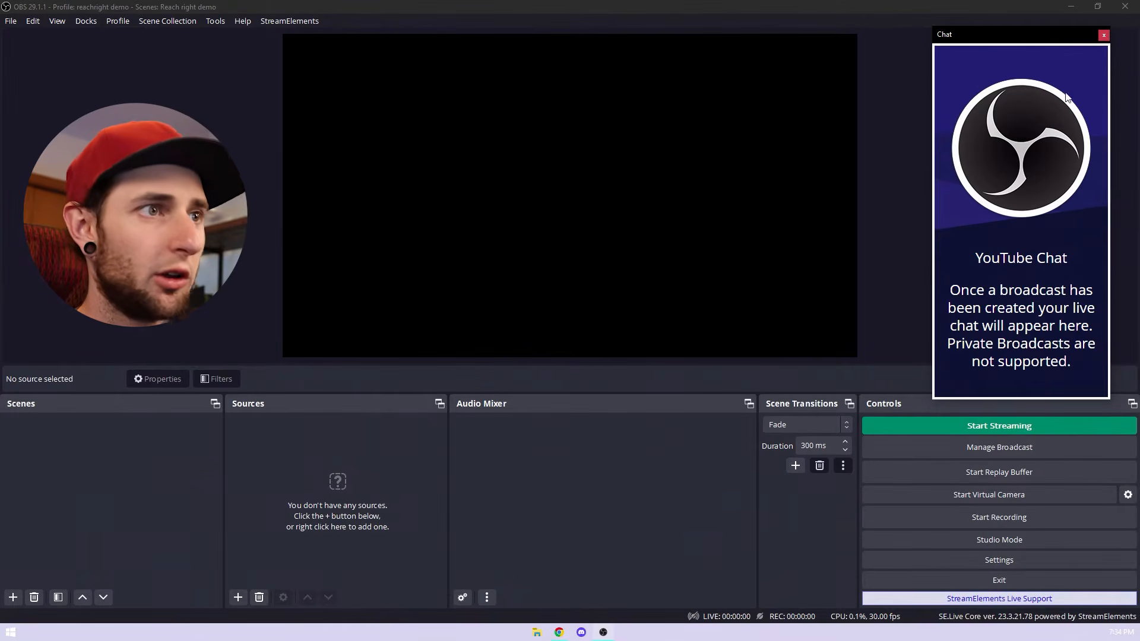
left_click(1103, 36)
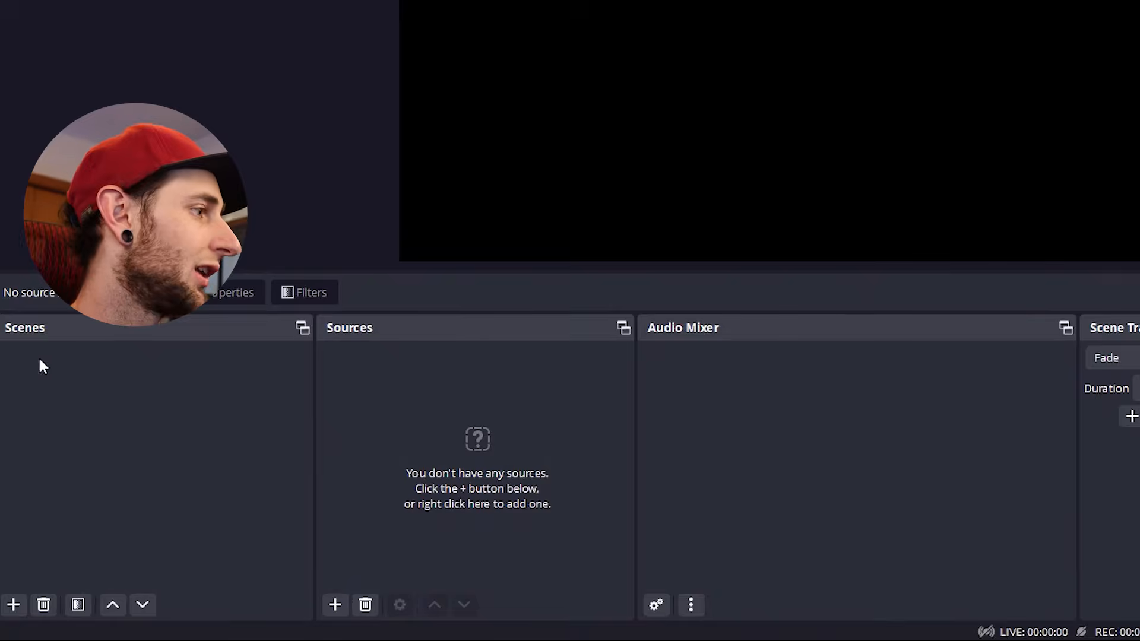
Step: Add a new scene named "Wide Angle"
left_click(10, 611)
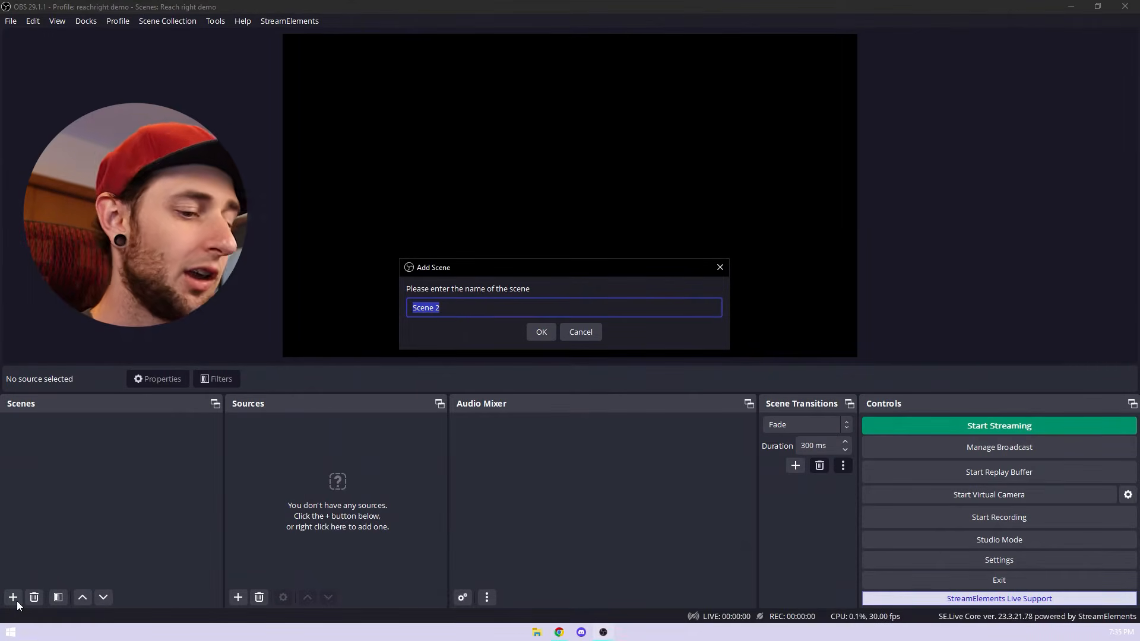
key("BackSpace")
type("Wide Angle")
key("Return")
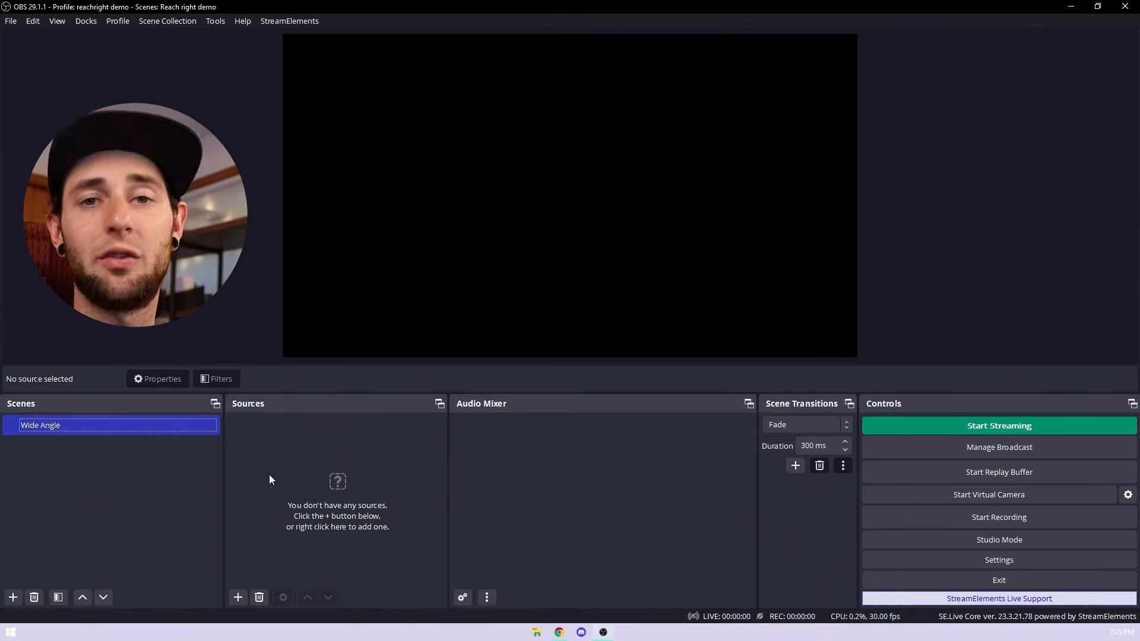
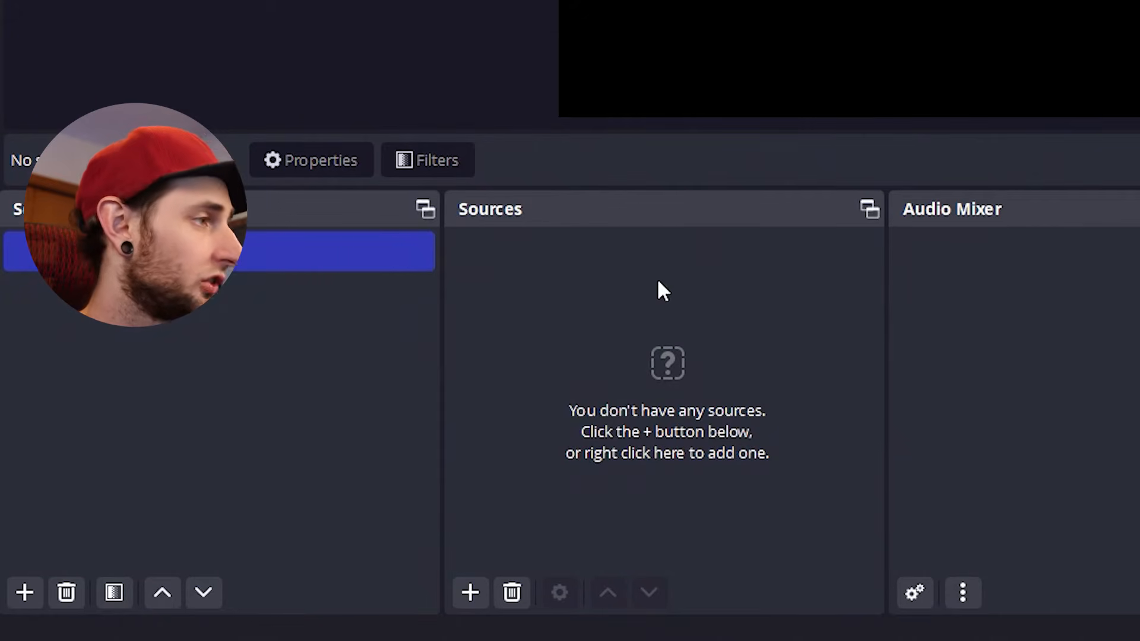
Step: Add a Video Capture Device source named "Wide Camera" to the Wide Angle scene, using the Cam Link 4K device
left_click(469, 593)
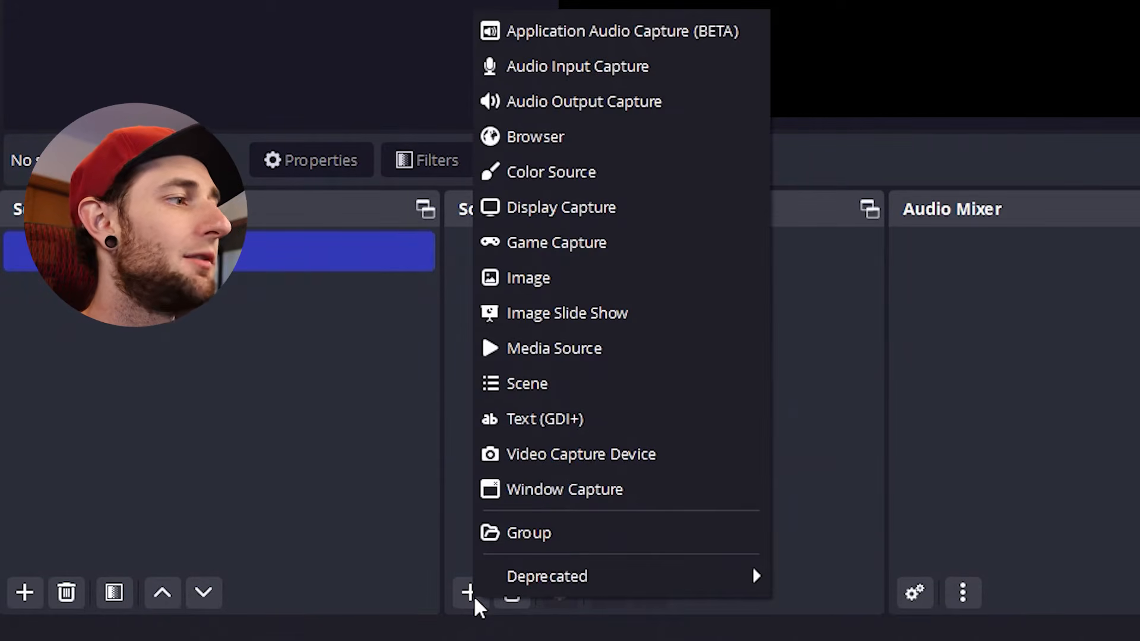
left_click(557, 457)
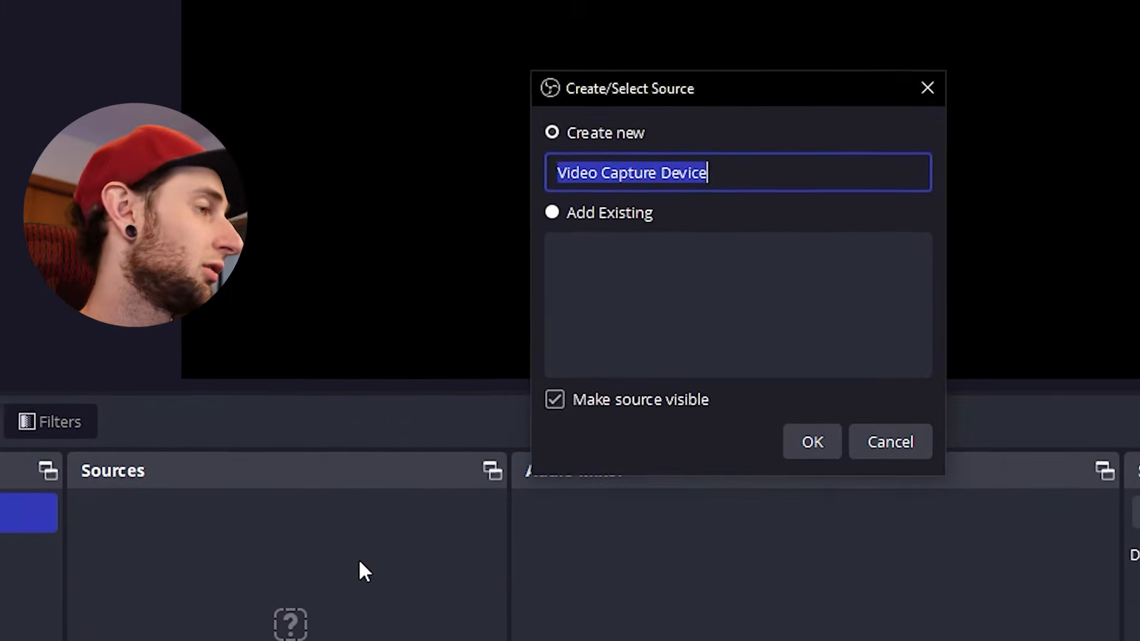
type("Wide Camera")
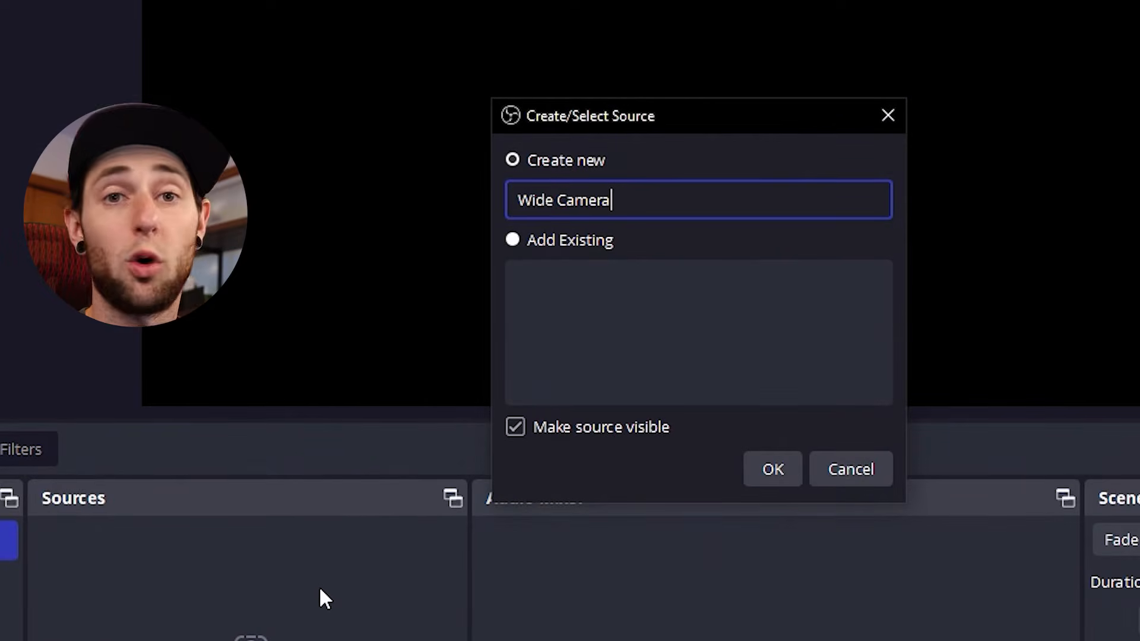
key("Return")
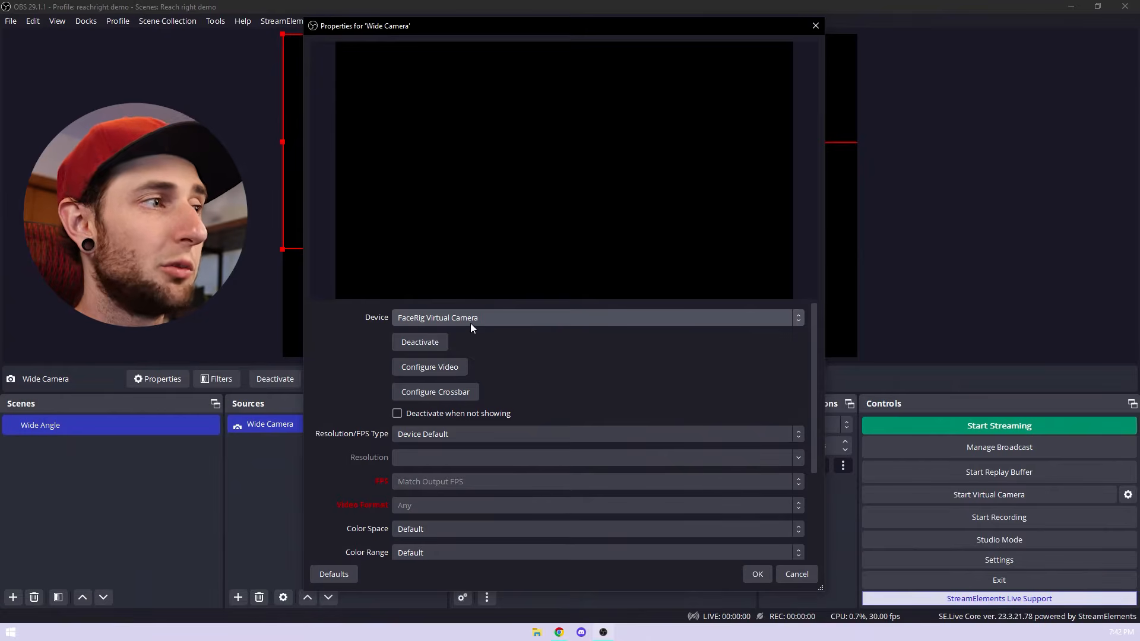
left_click(536, 320)
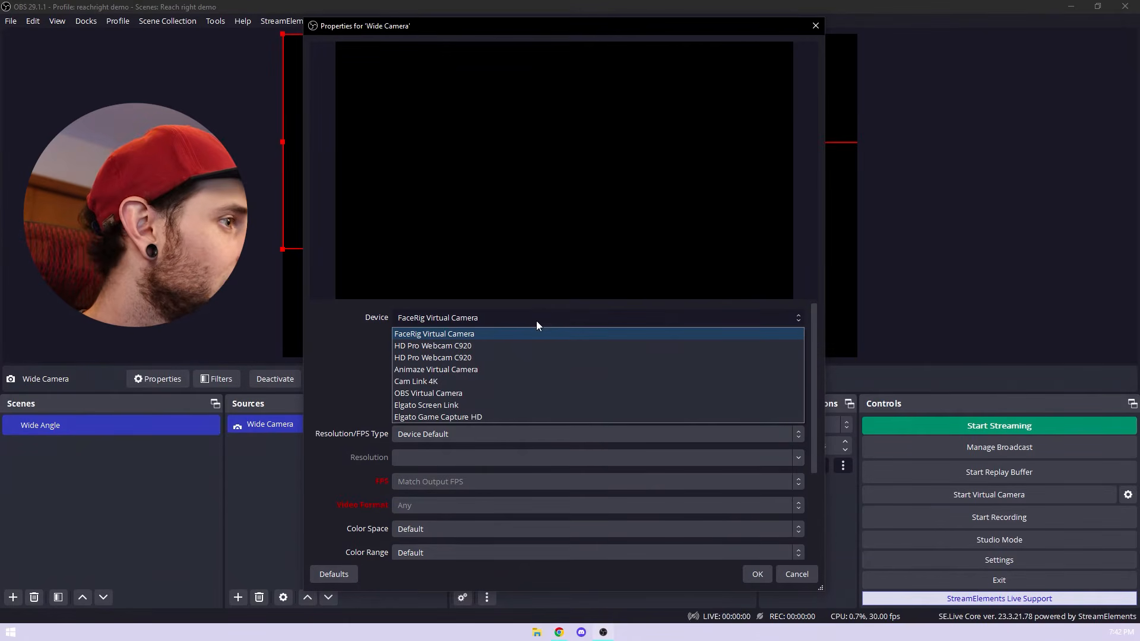
left_click(519, 382)
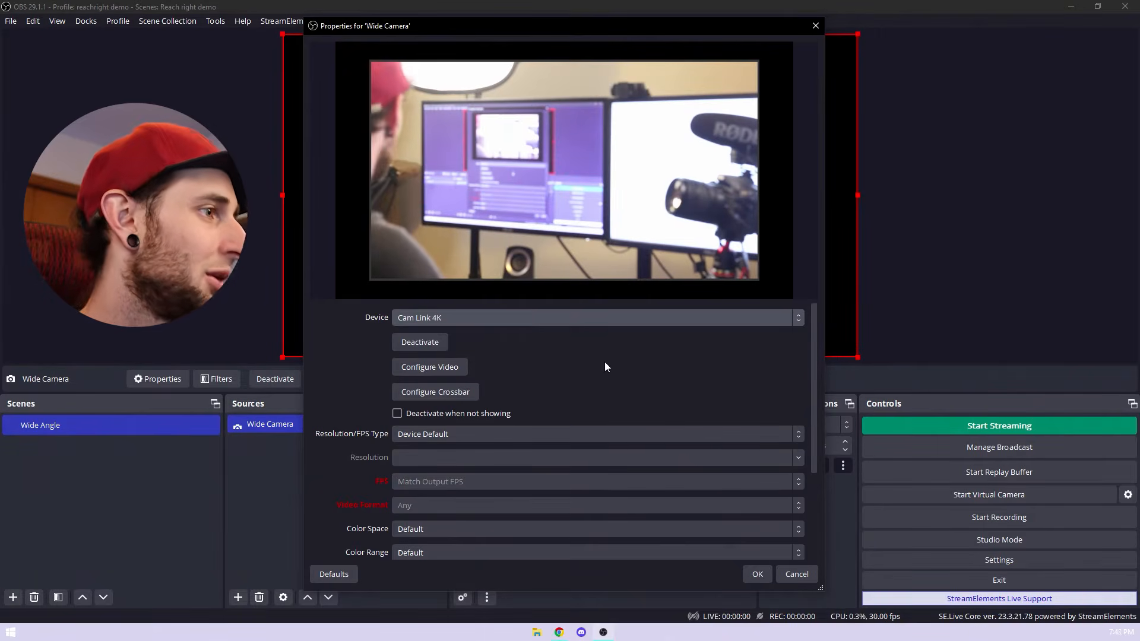
Step: Set the Wide Camera to a custom 1920x1080 resolution, keep its FPS matched to the output, and apply the properties
scroll(604, 366, "down", 2)
left_click(466, 364)
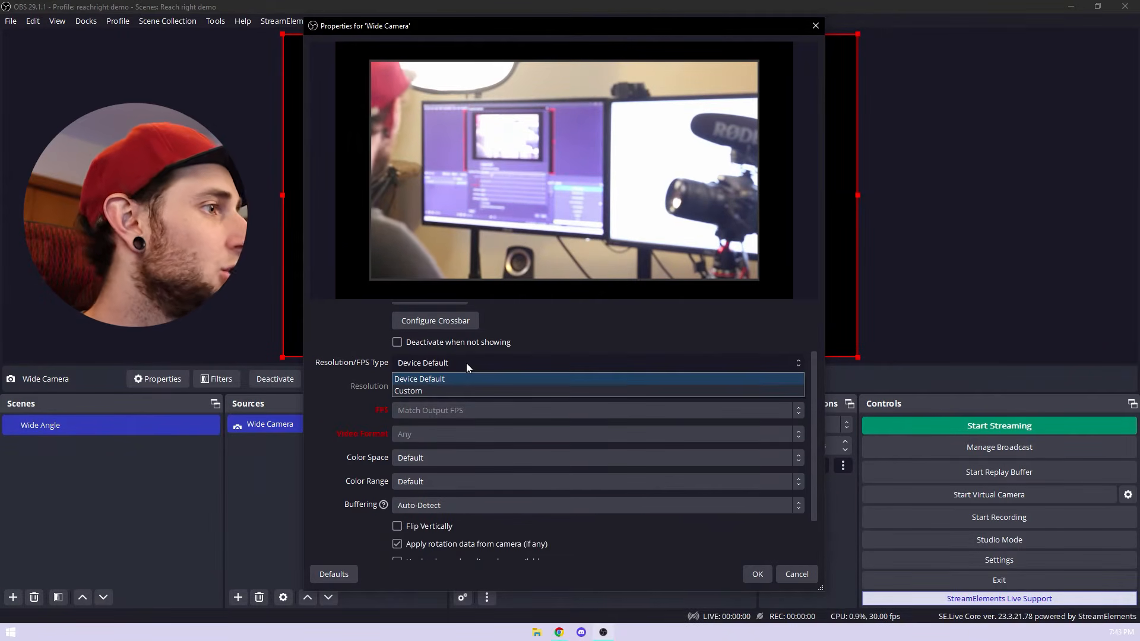
left_click(427, 390)
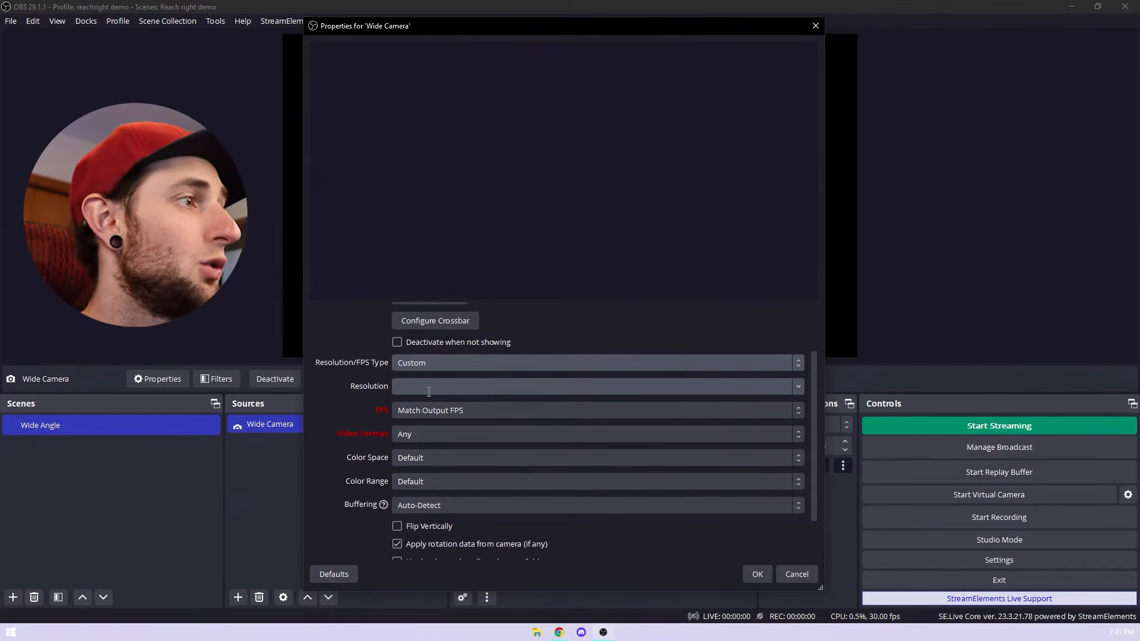
left_click(799, 386)
left_click(562, 402)
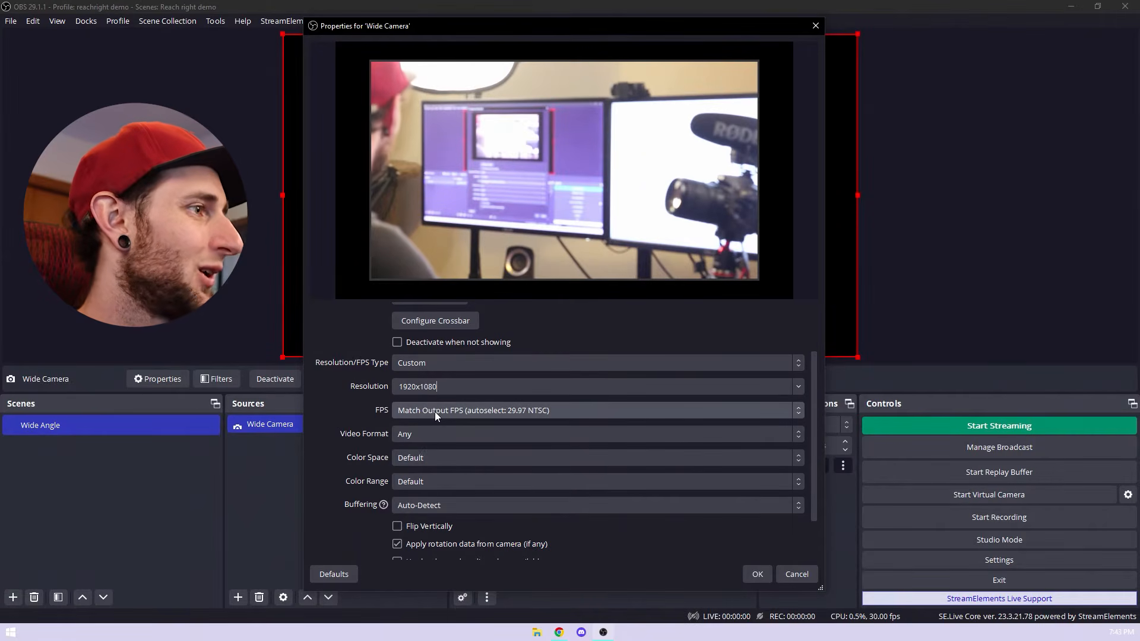
left_click(435, 412)
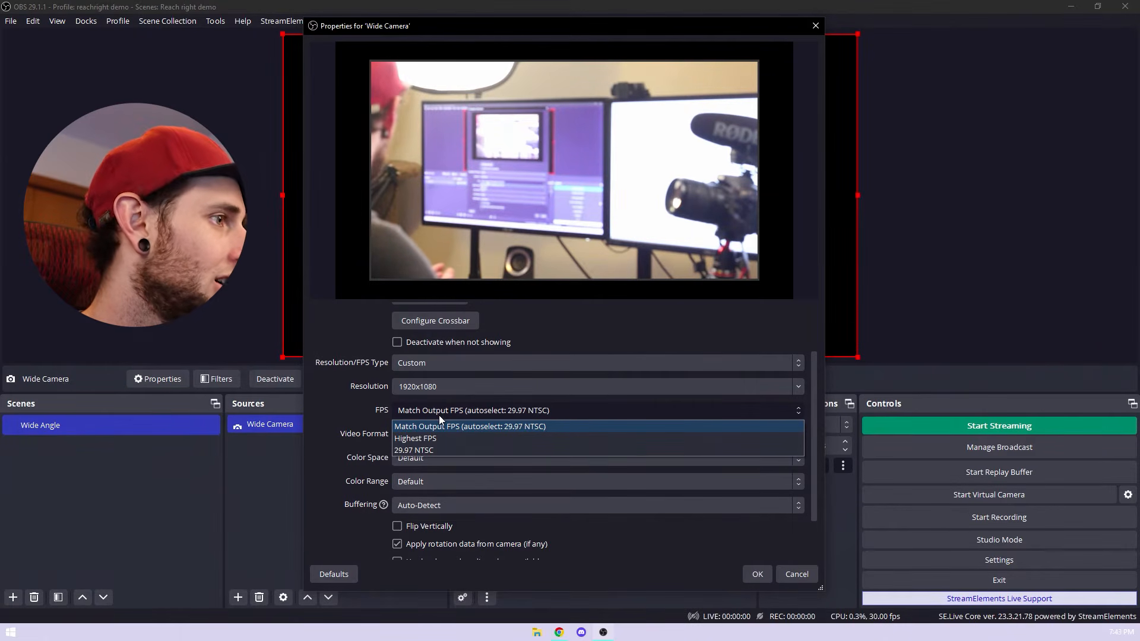
left_click(363, 411)
scroll(361, 400, "down", 2)
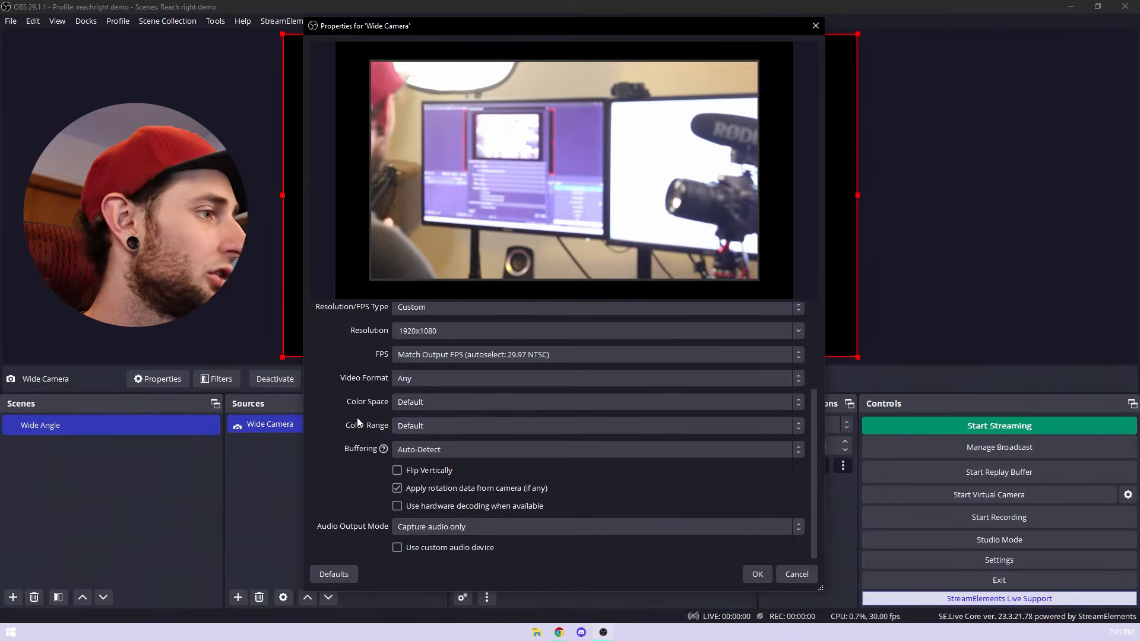
left_click(760, 574)
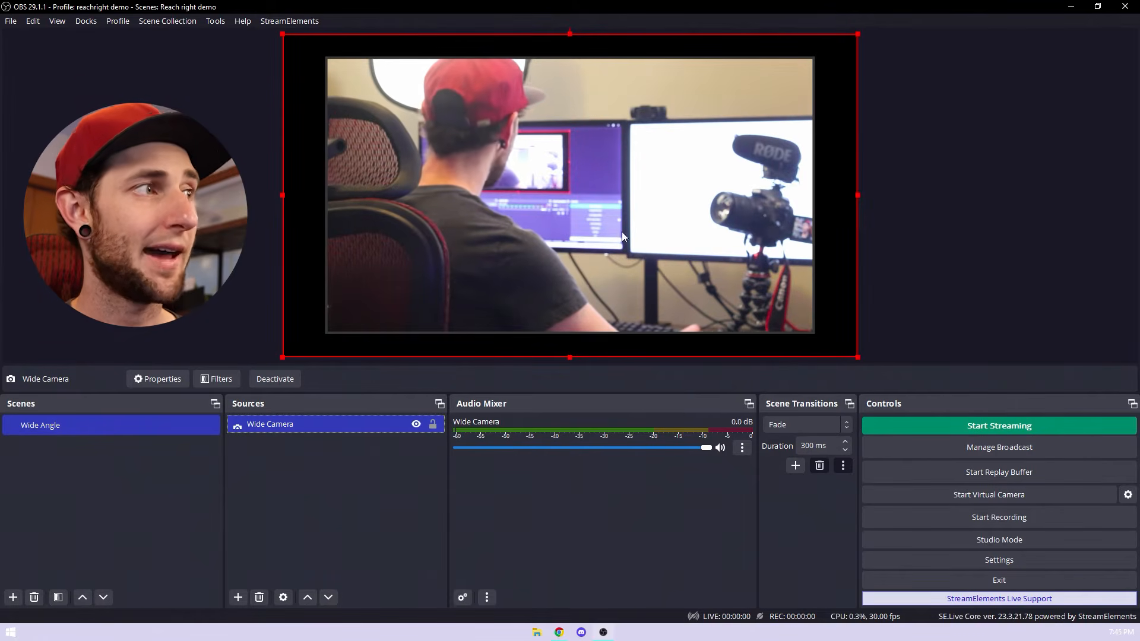
Step: Enlarge the Wide Camera source in the preview beyond the canvas edges so its black borders are cropped out, and deselect it
left_click(244, 146)
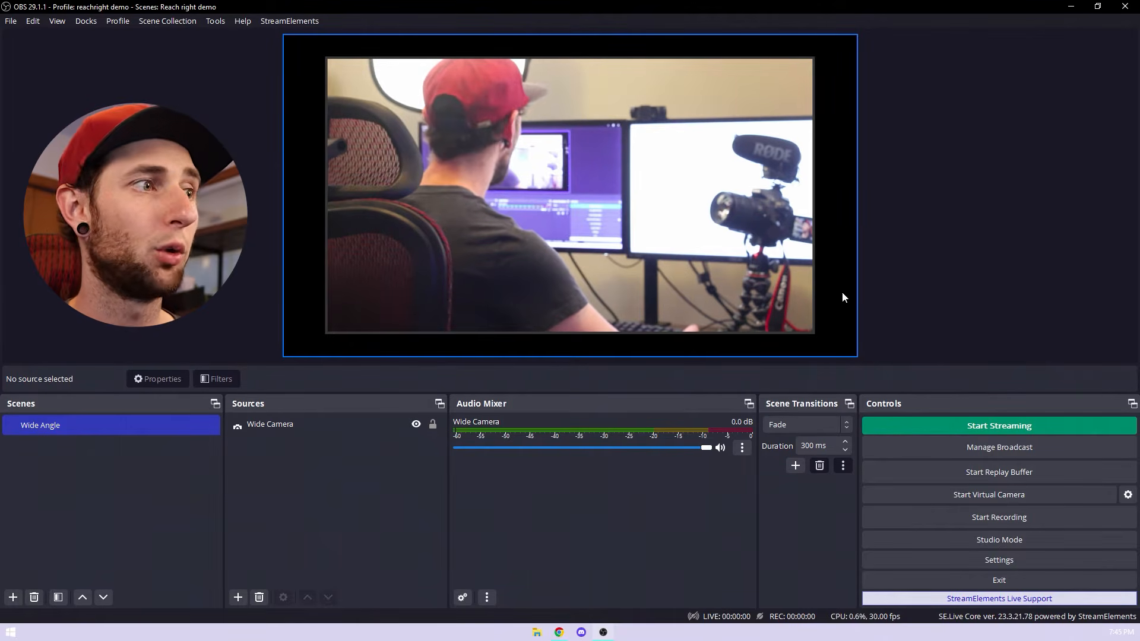
left_click(444, 203)
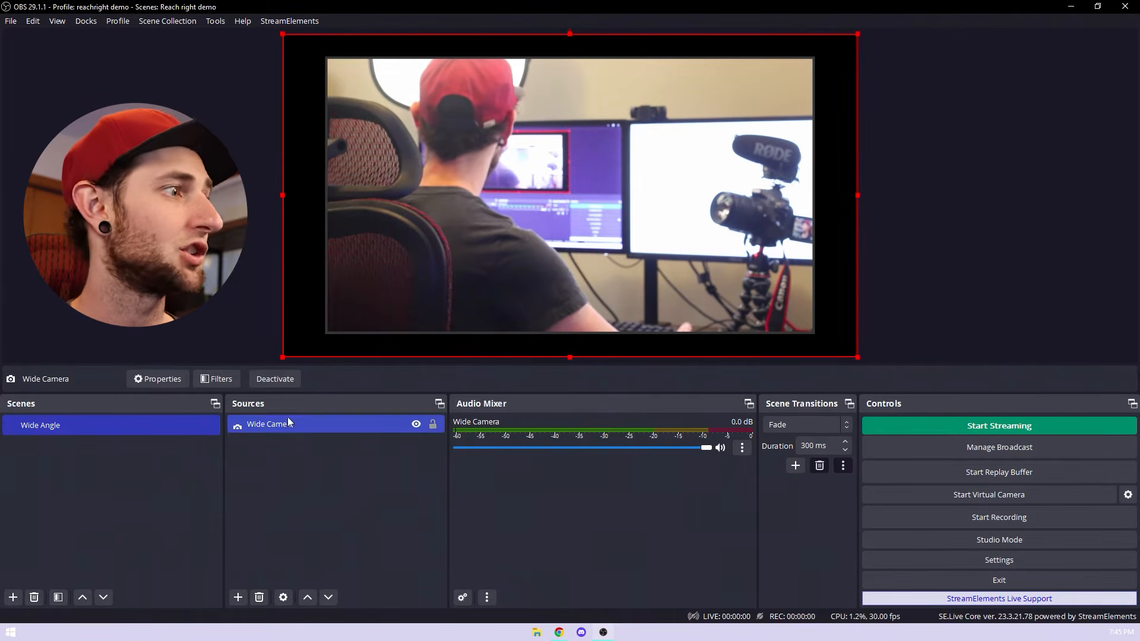
left_click_drag(282, 34, 229, 8)
left_click_drag(859, 358, 910, 364)
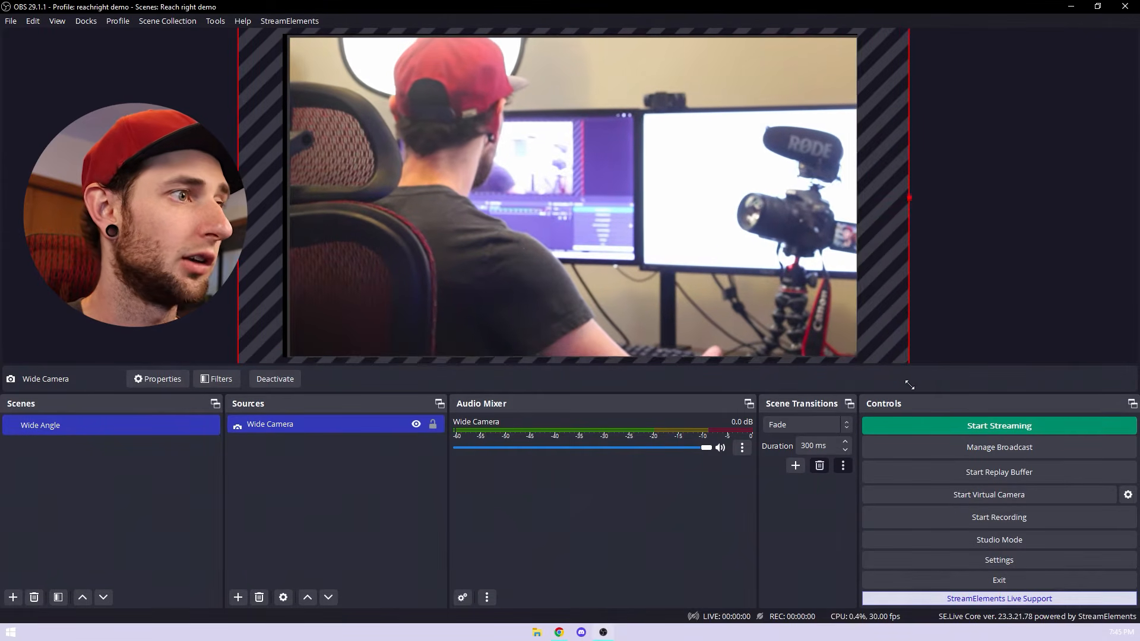
left_click(355, 475)
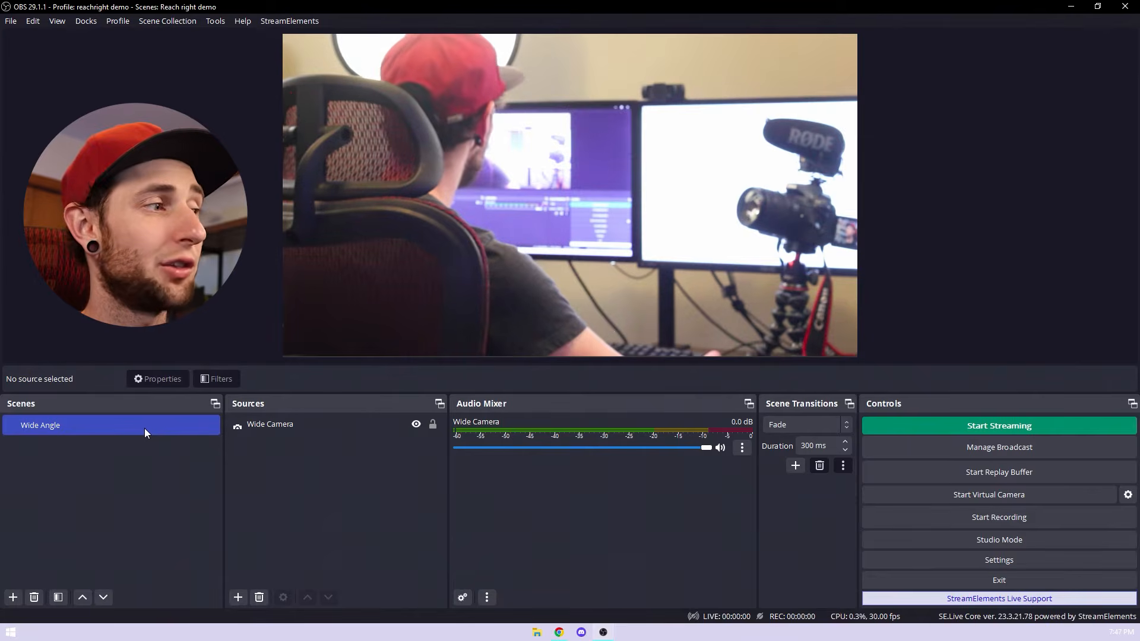
left_click(328, 426)
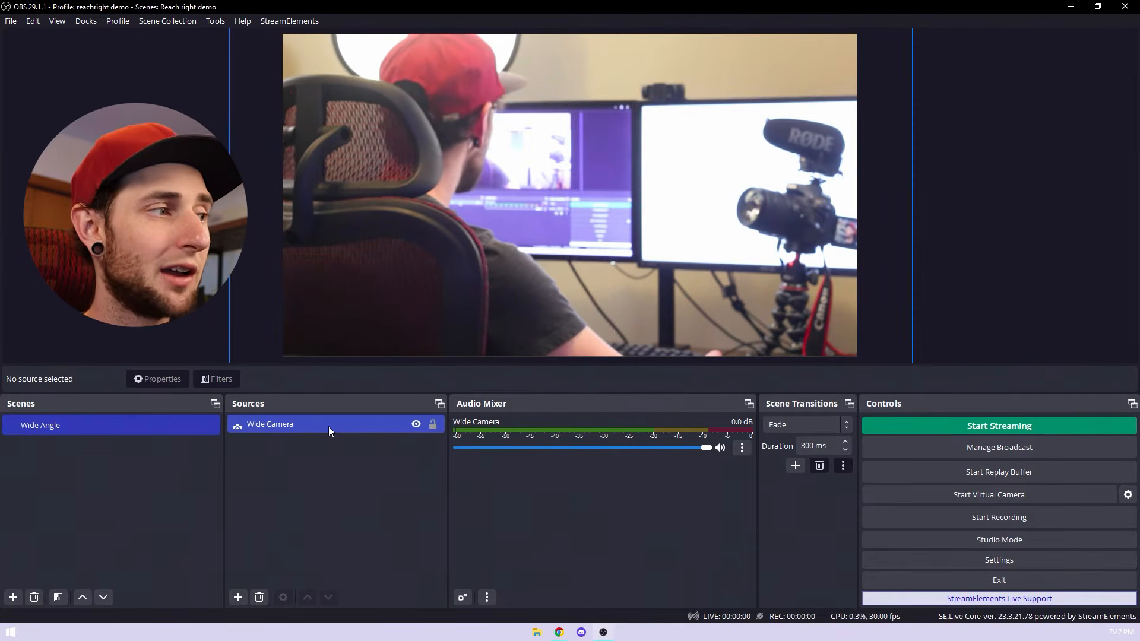
left_click(321, 482)
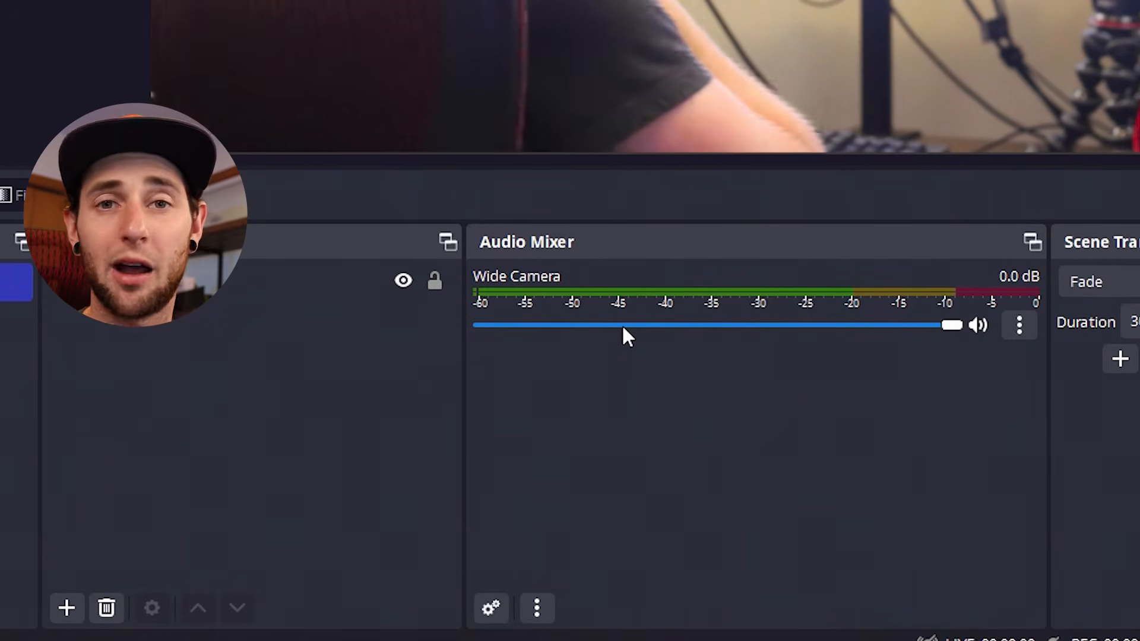
Step: Lower the Wide Camera audio to -inf dB in the mixer and mute it
left_click_drag(630, 326, 485, 325)
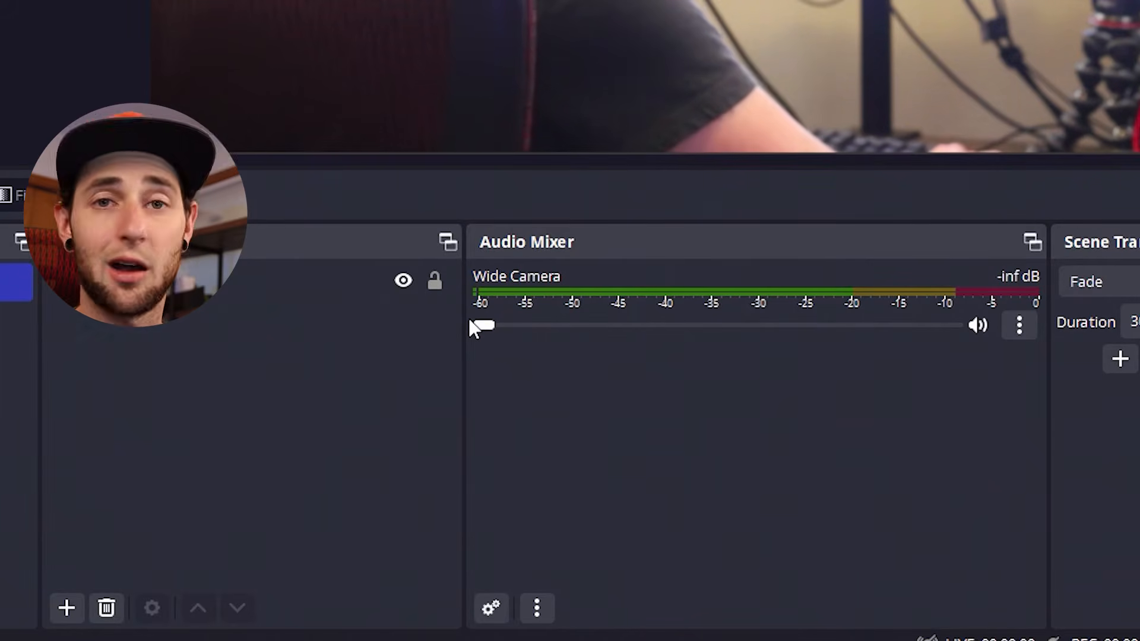
left_click(977, 325)
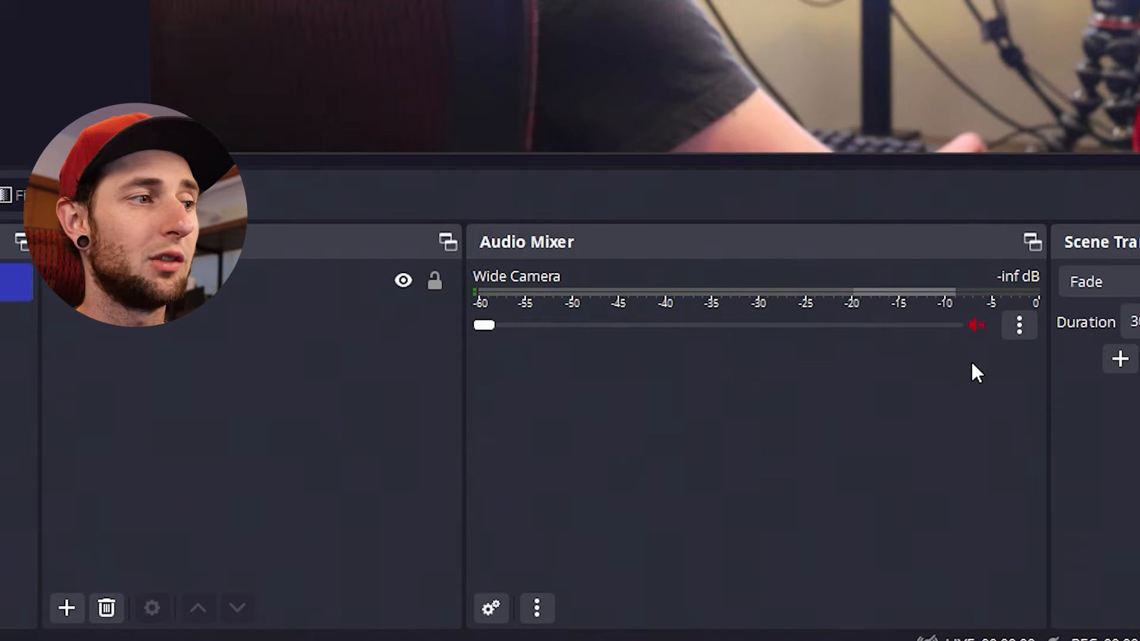
left_click(330, 417)
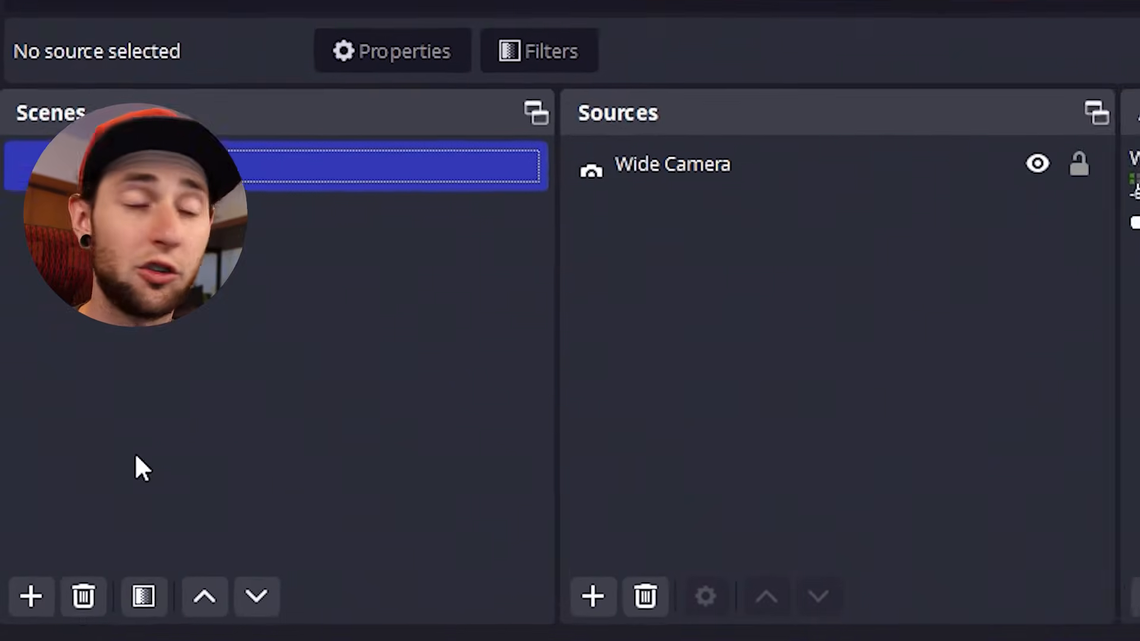
Step: Add a new scene named "Close up"
left_click(34, 613)
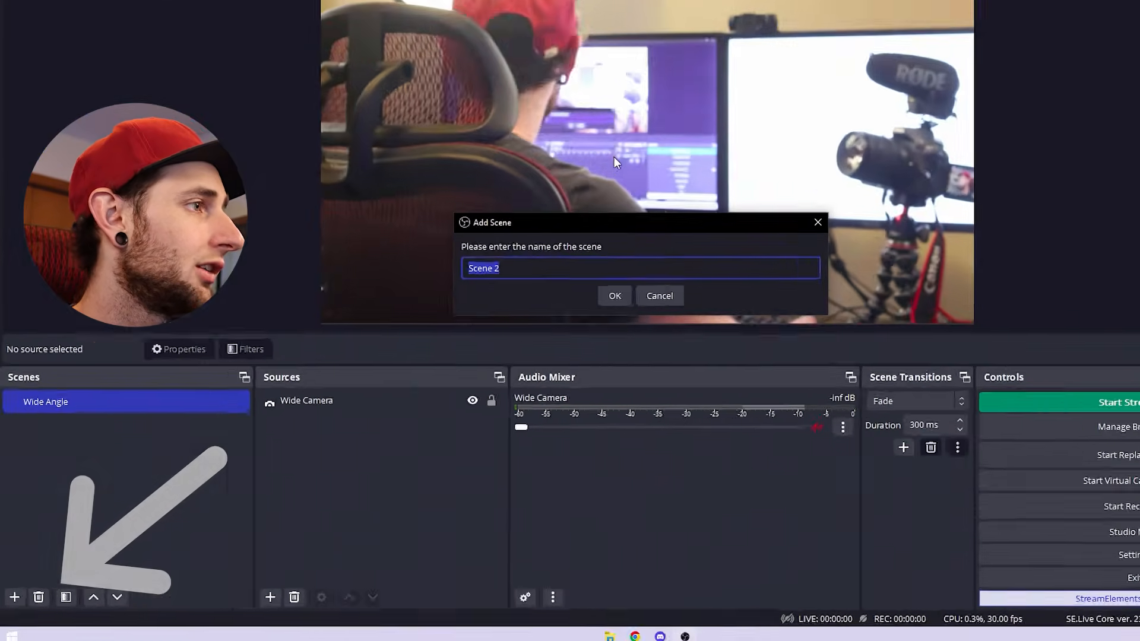
type("Close up")
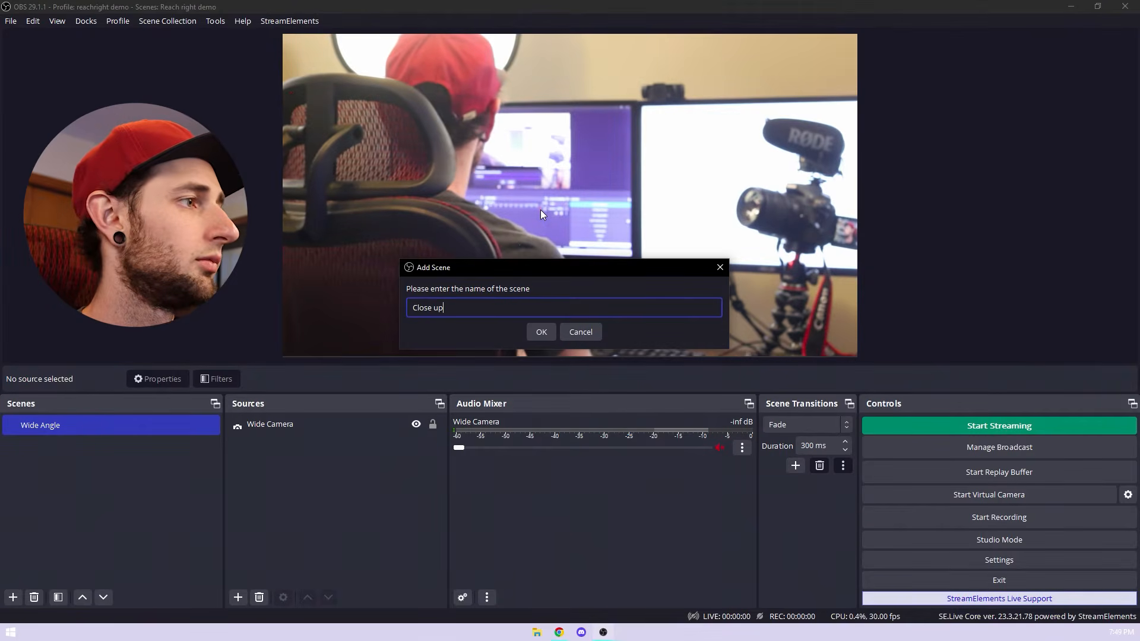
key("Return")
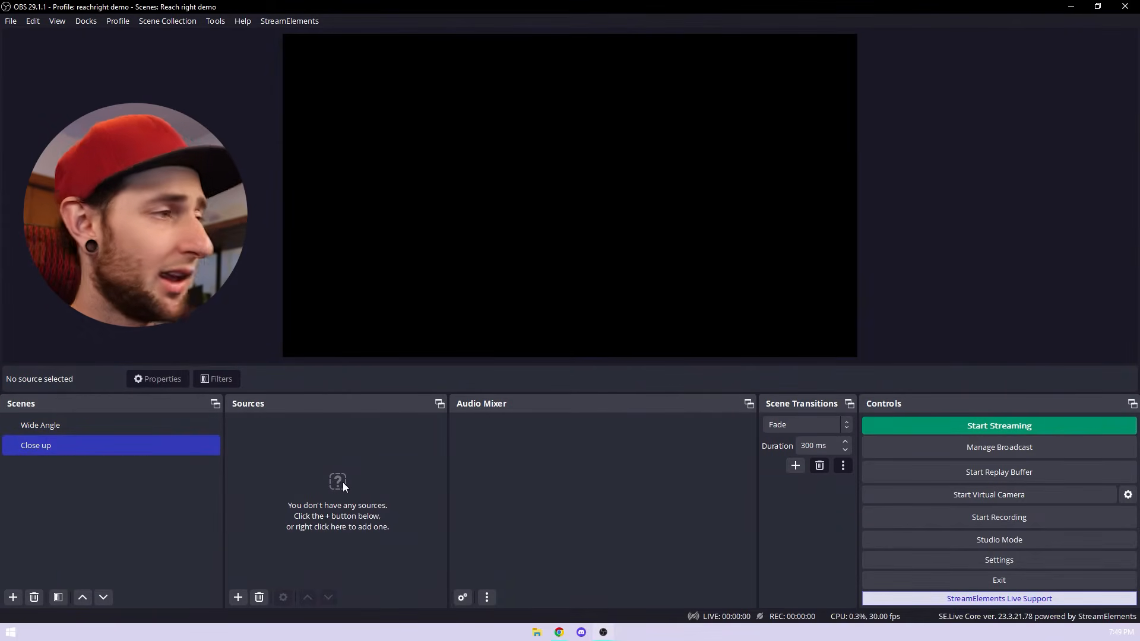
Step: Add a Video Capture Device source named "Close up camera" to the Close up scene, using the second HD Pro Webcam C920
left_click(238, 598)
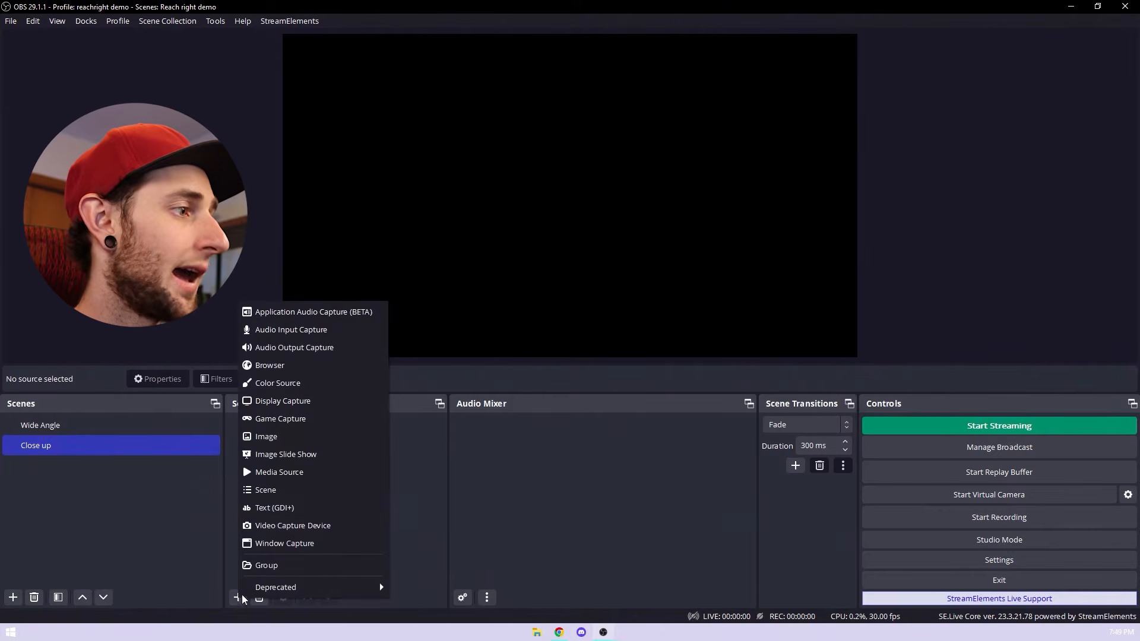
left_click(279, 526)
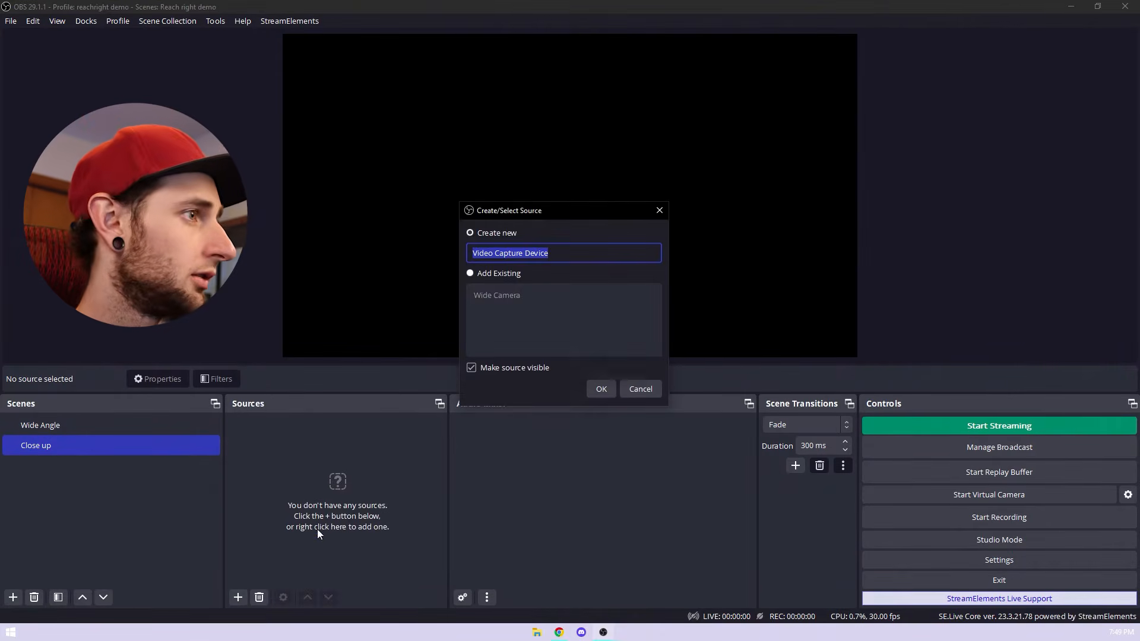
type("Clos")
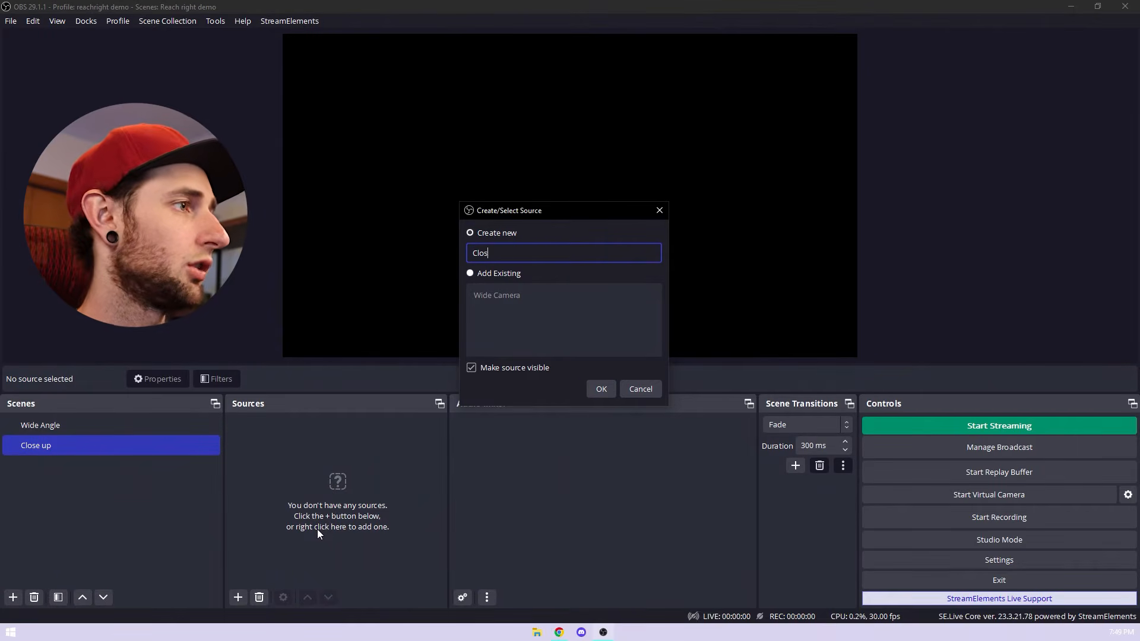
type("e up camera")
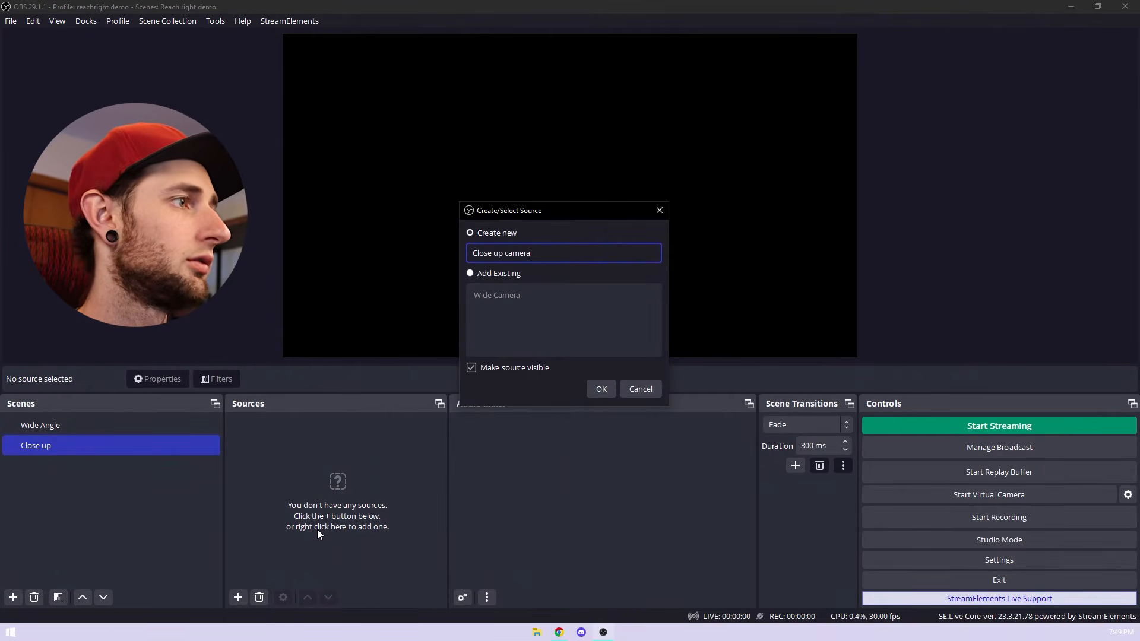
key("Return")
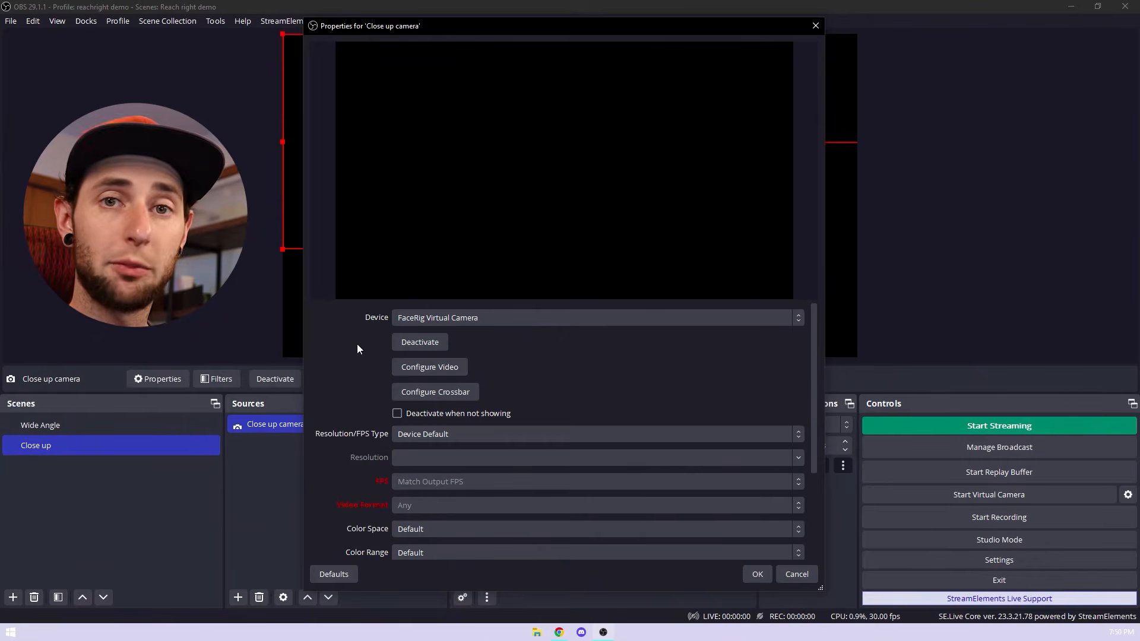
left_click(414, 319)
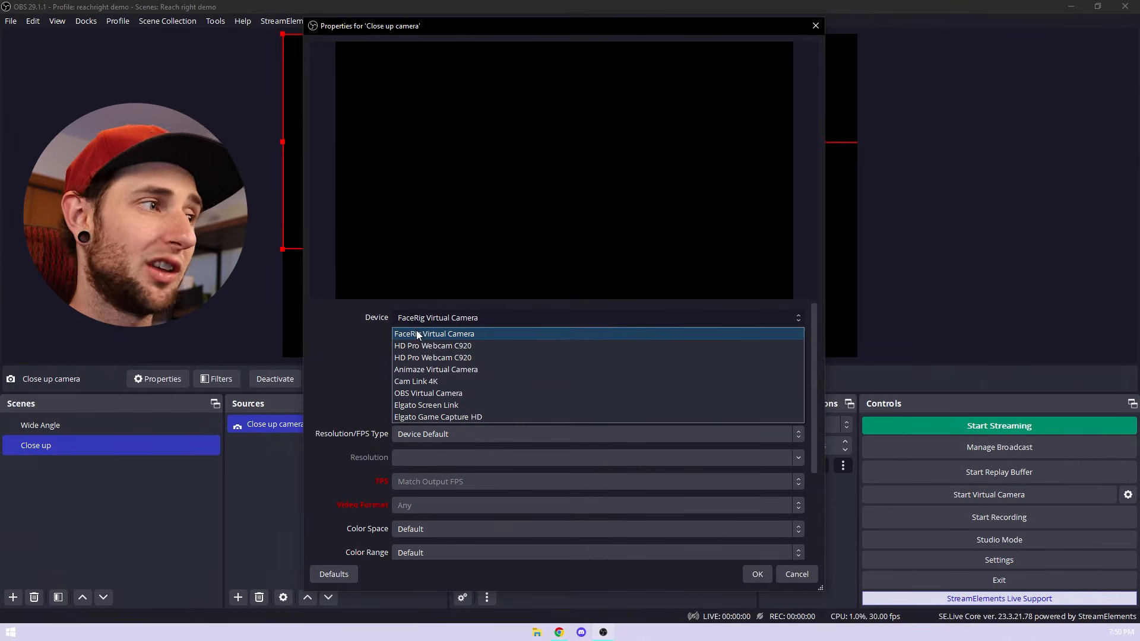
left_click(460, 358)
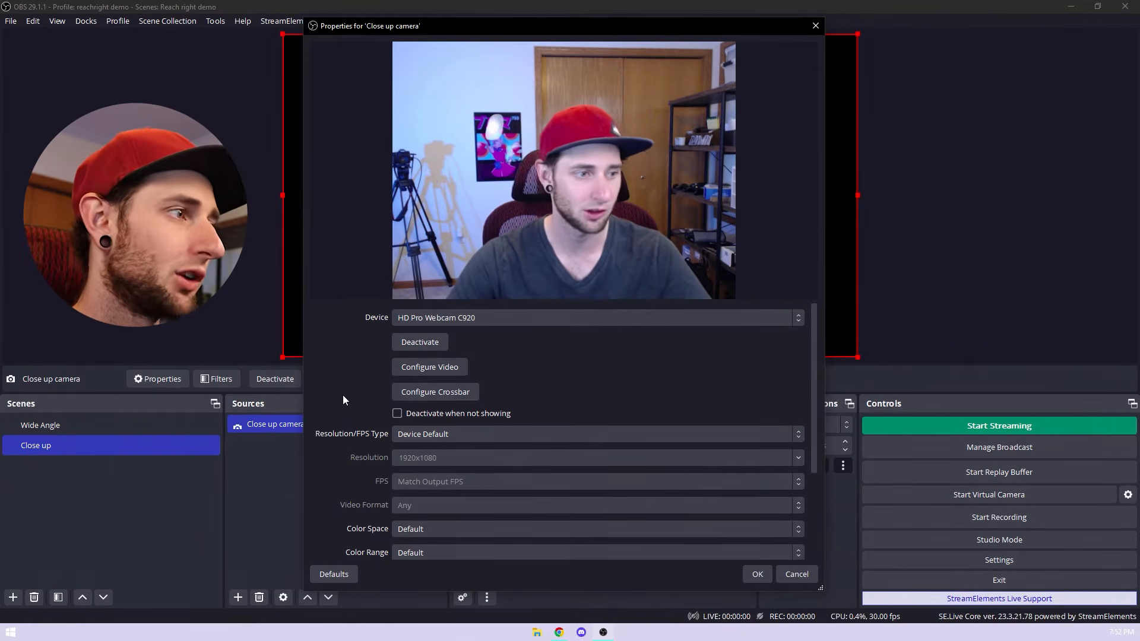
Step: Set the Close up camera's Resolution/FPS Type to Custom, apply the properties, and deselect the source
left_click(408, 438)
left_click(420, 461)
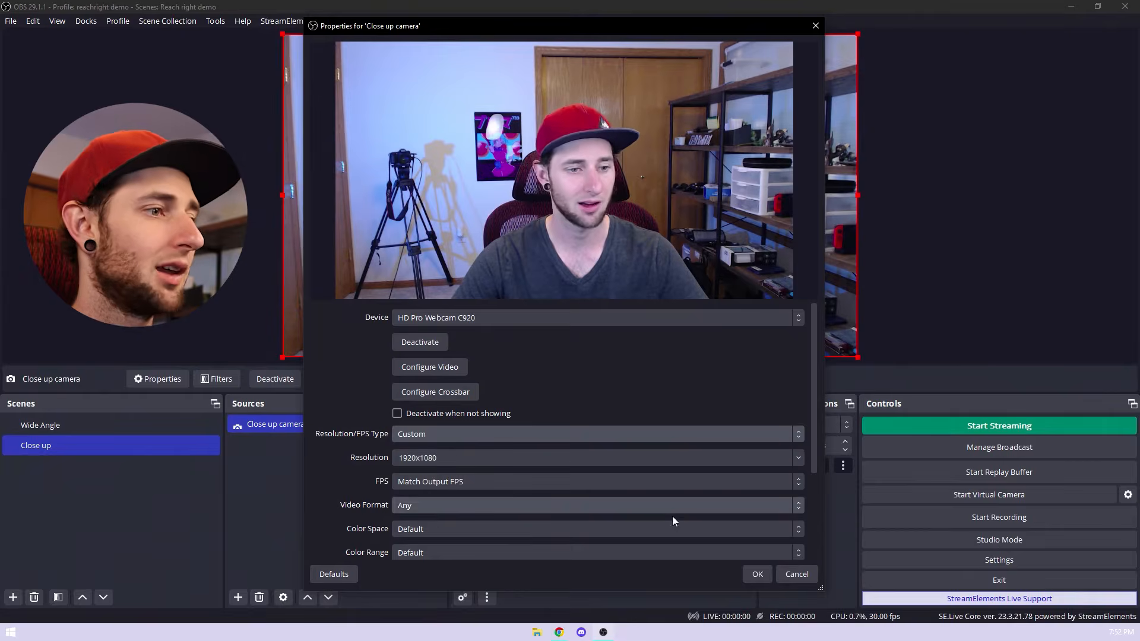
left_click(757, 574)
left_click(375, 544)
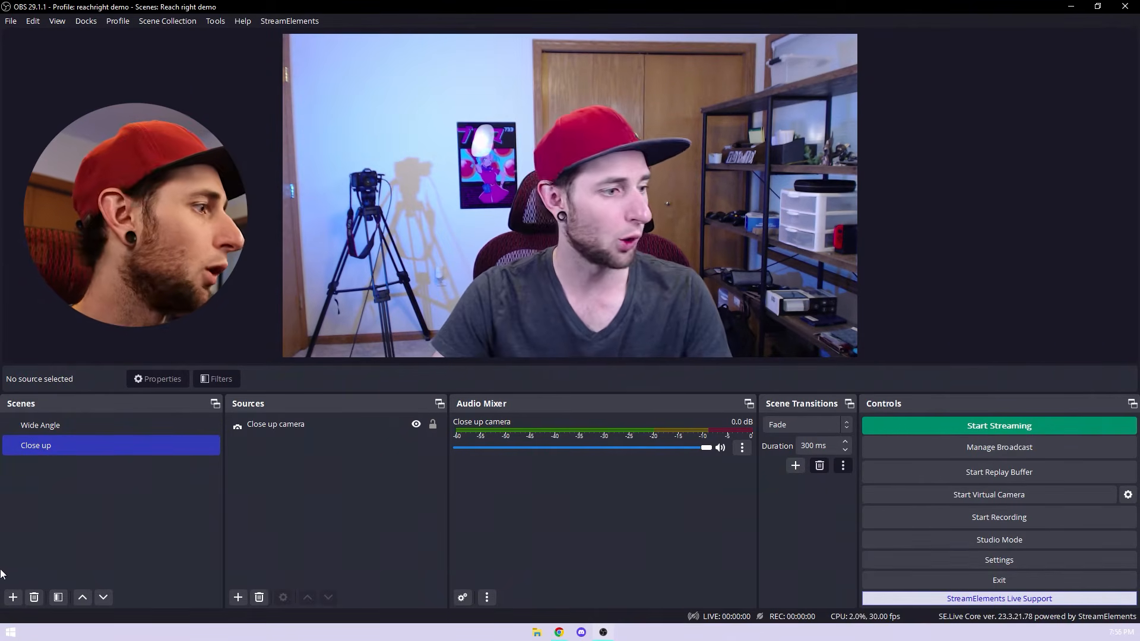
Step: Add a new scene named "Presentation Software"
left_click(11, 602)
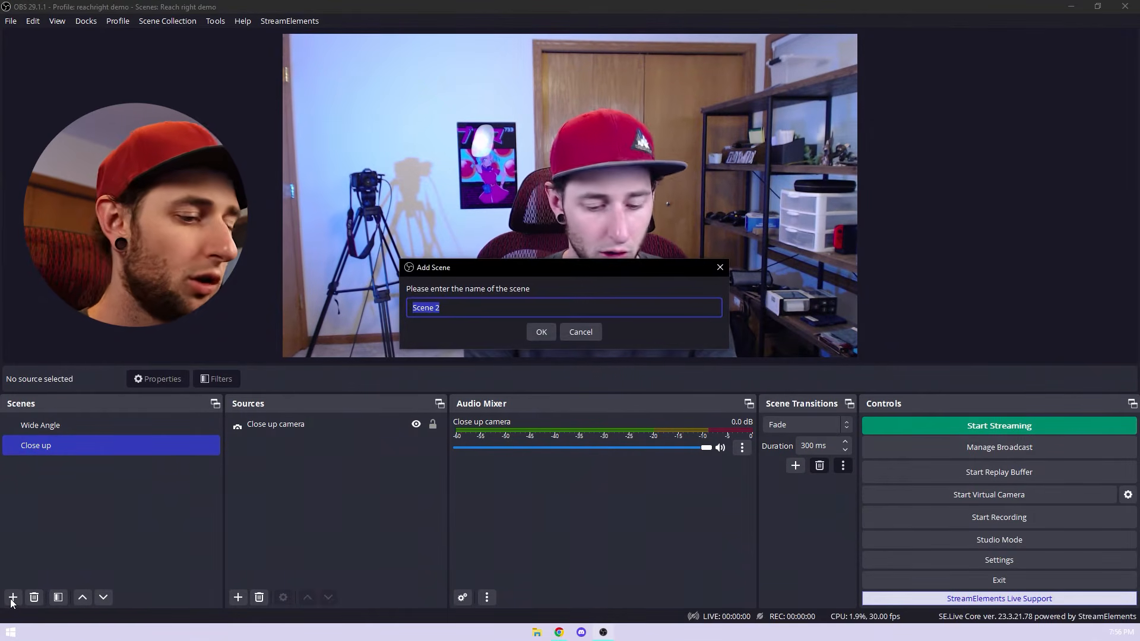
type("Presentation Soft")
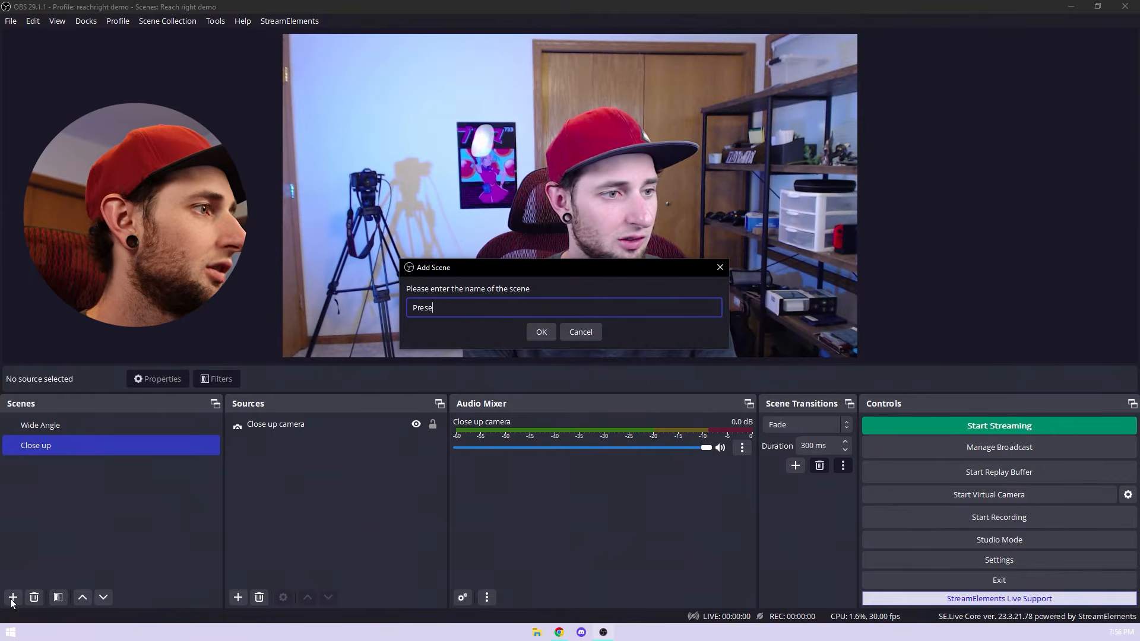
type("ware")
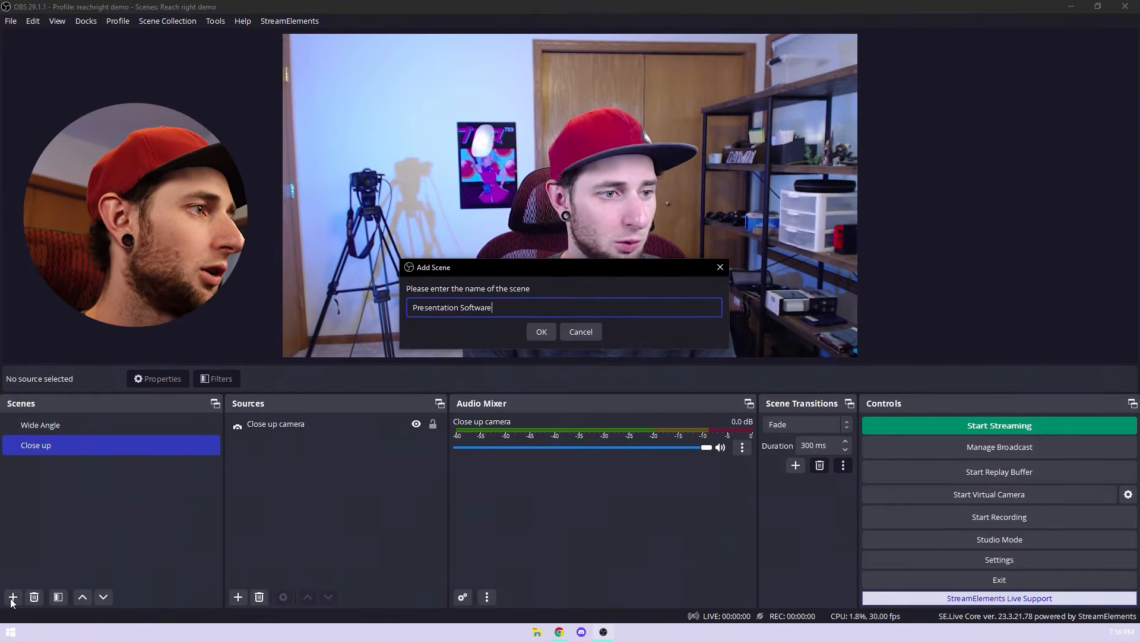
key("Return")
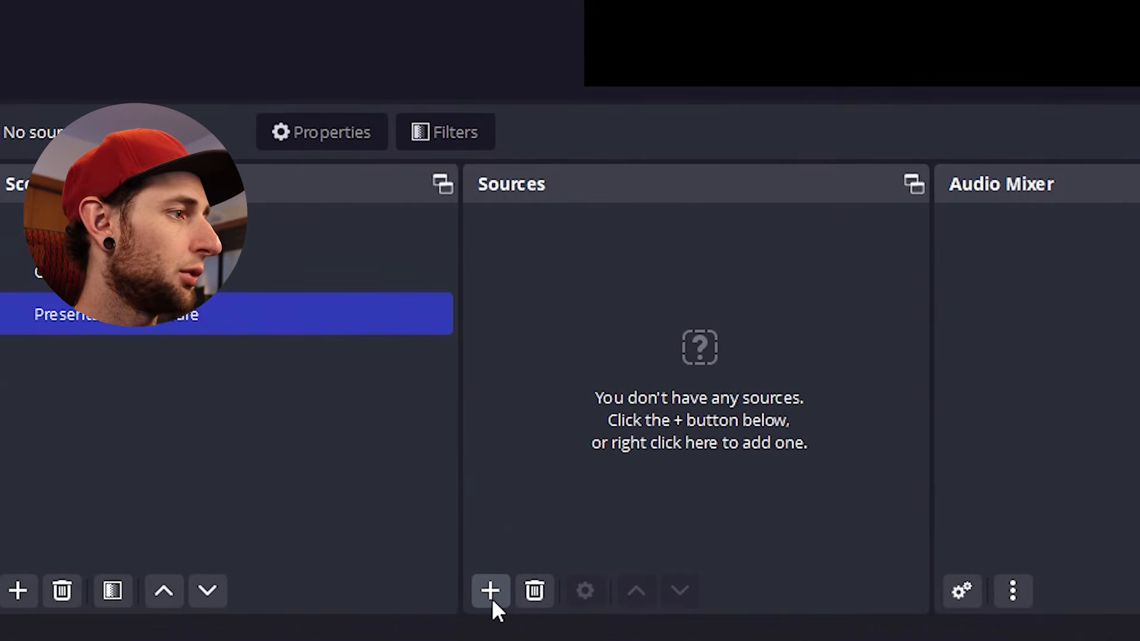
Step: Add a Display Capture source named "Pro Presenter" to the Presentation Software scene
left_click(238, 597)
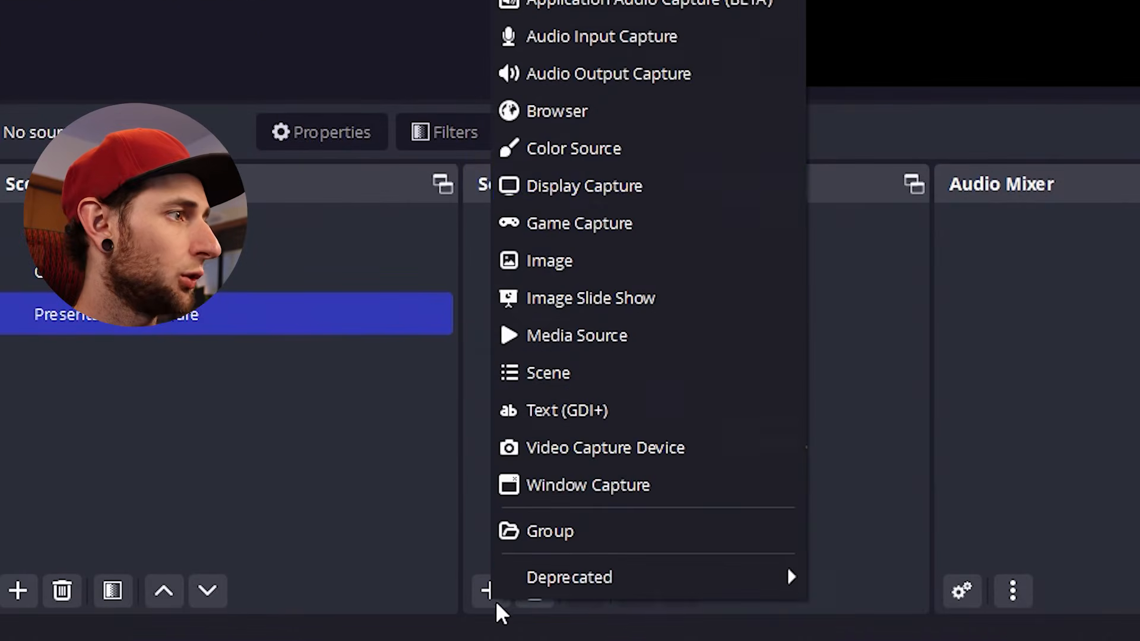
left_click(568, 191)
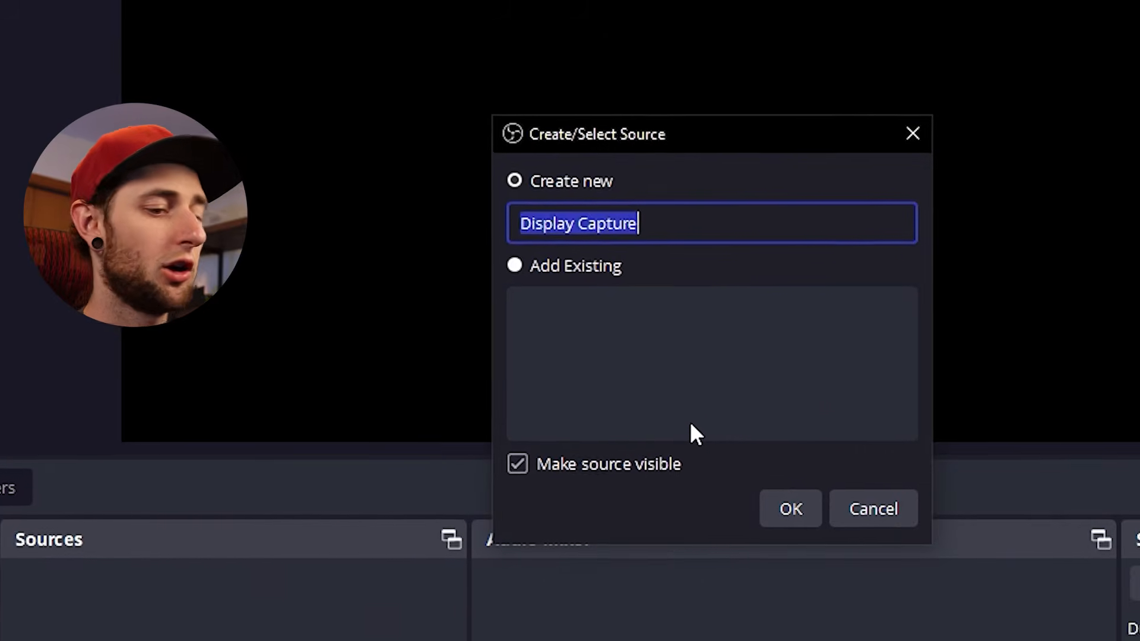
type("Pro Presen")
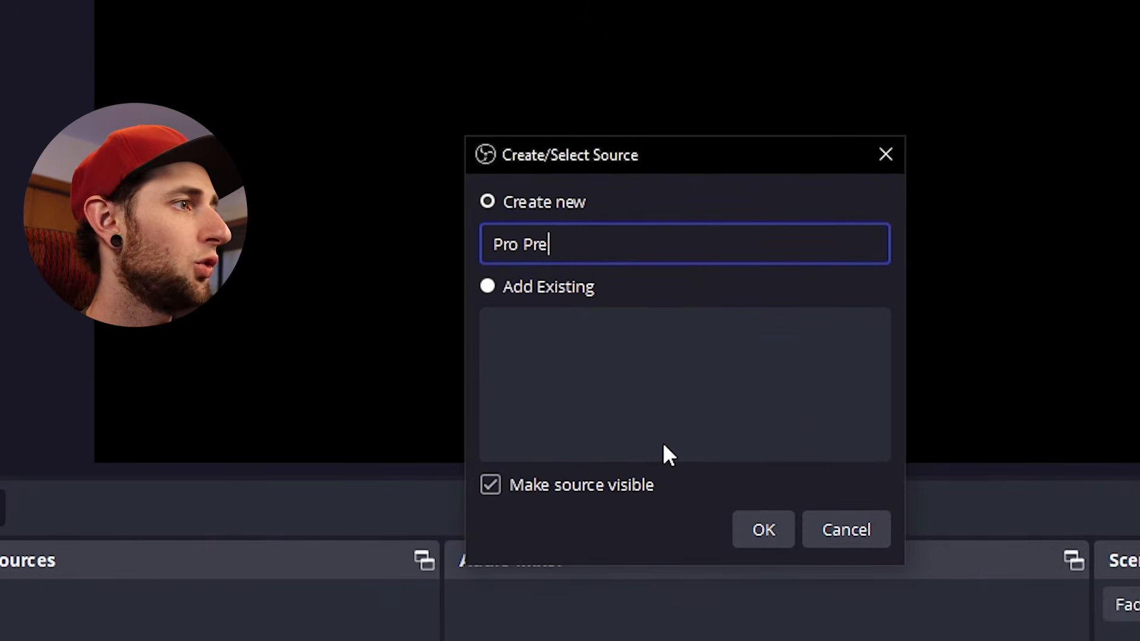
type("ter")
key("Return")
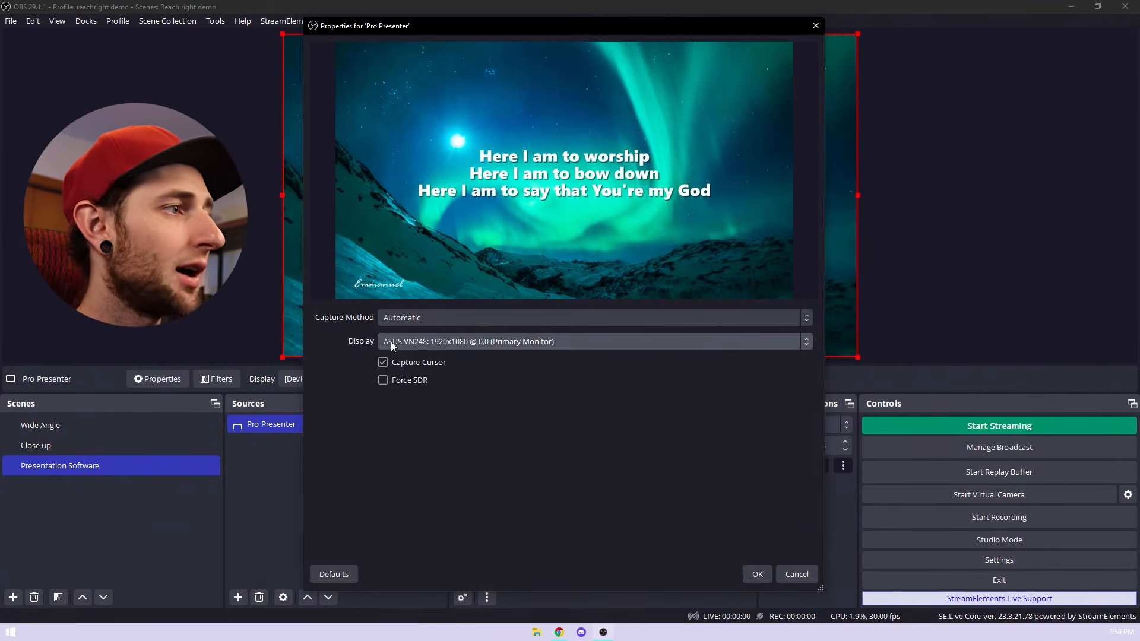
Step: Keep the ASUS VN248 primary monitor as the Pro Presenter display, apply the properties, and deselect the source
left_click(436, 341)
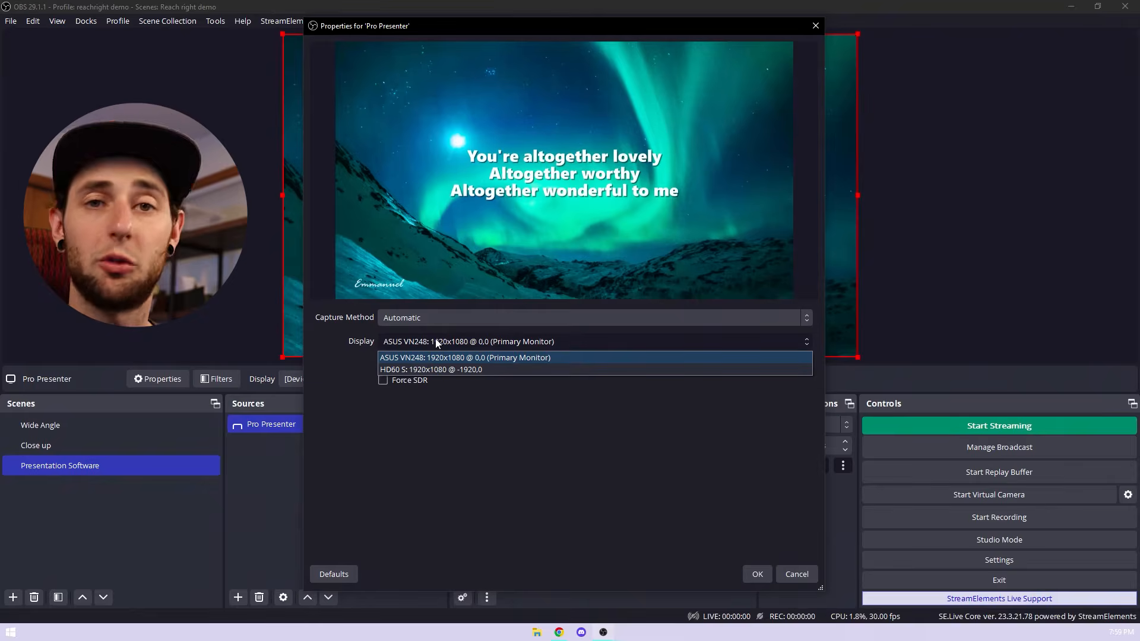
left_click(436, 339)
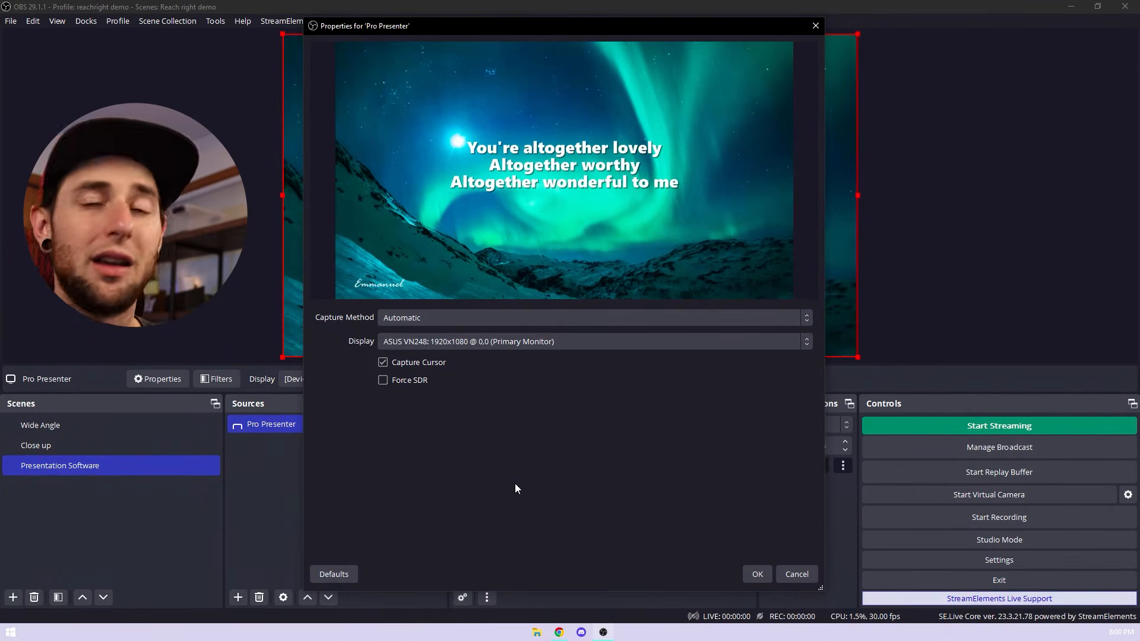
left_click(759, 574)
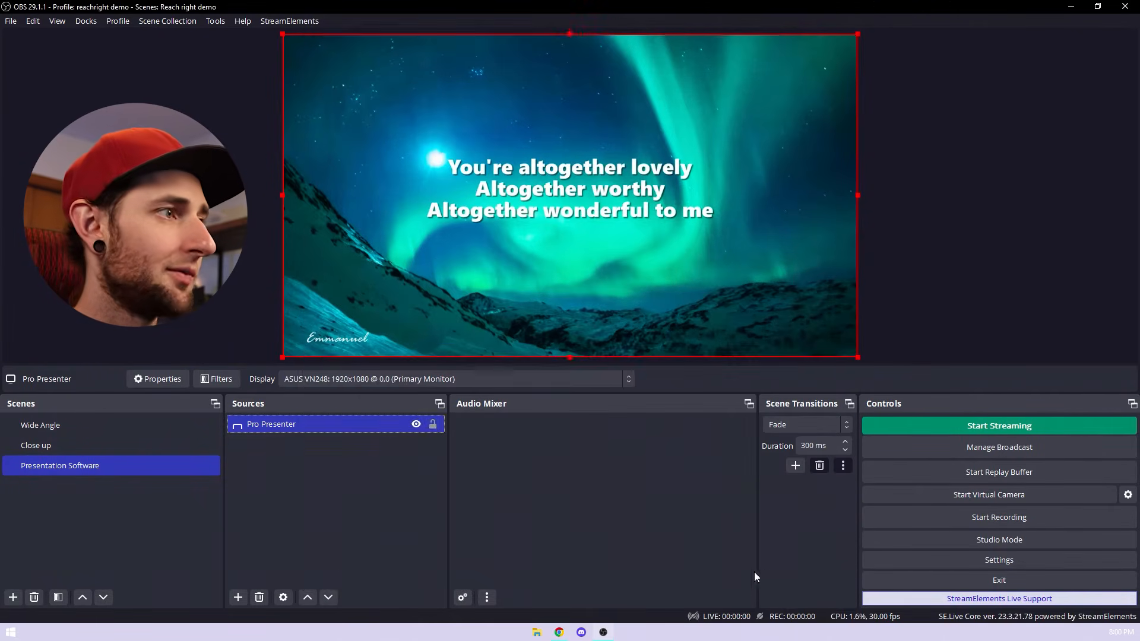
left_click(382, 515)
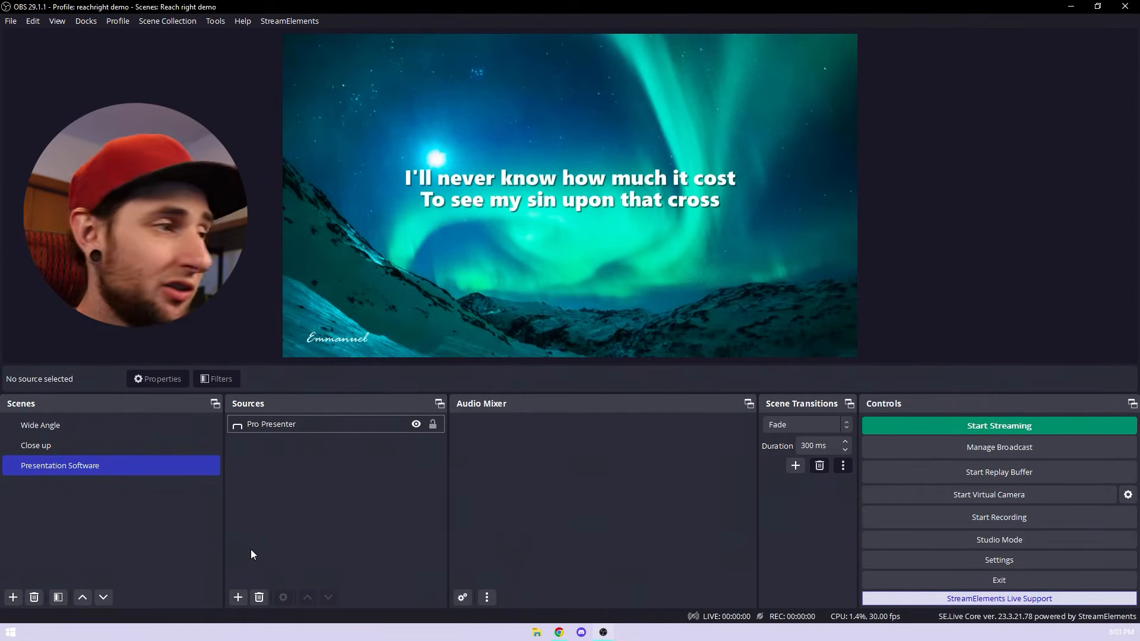
Step: Add an Audio Input Capture source named "Soundboard" to the Presentation Software scene
left_click(237, 598)
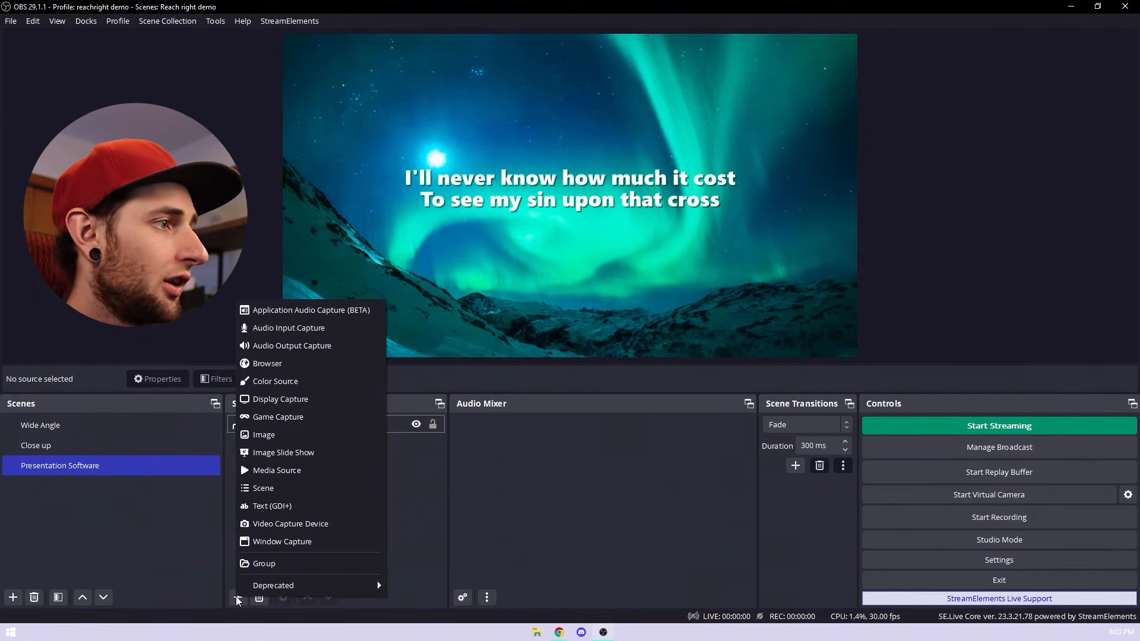
left_click(308, 329)
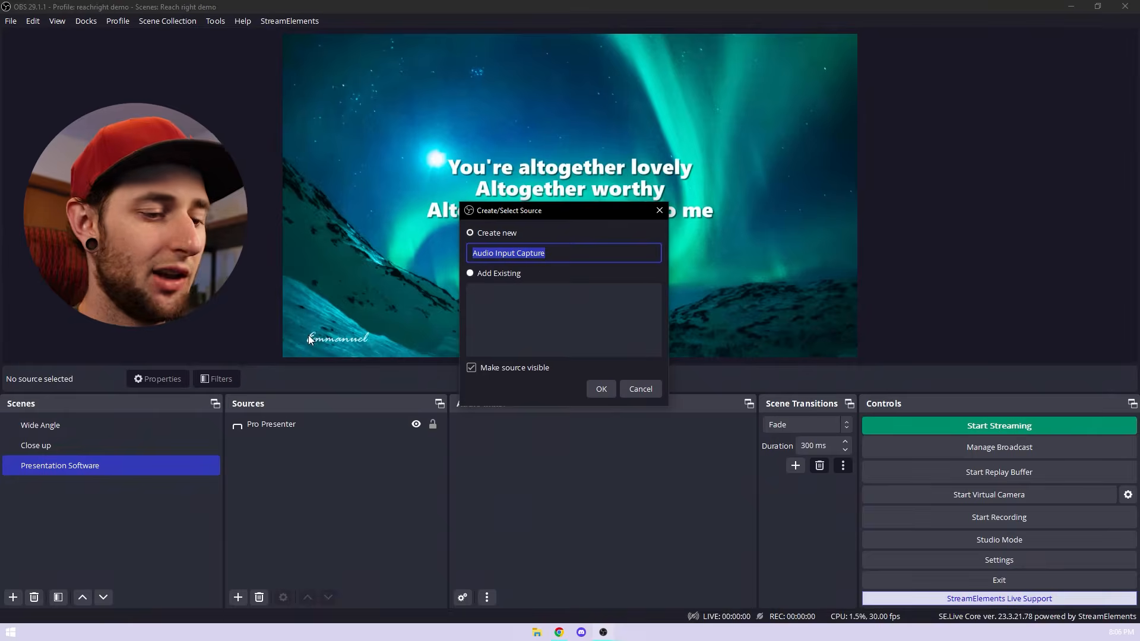
type("W")
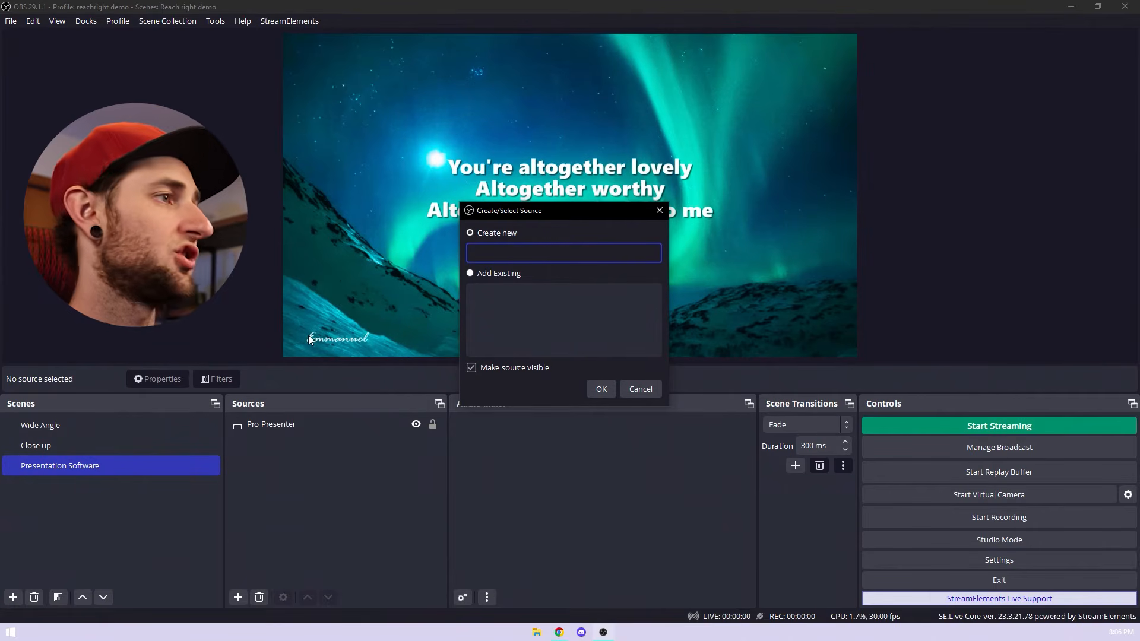
type("oundboard")
key("Return")
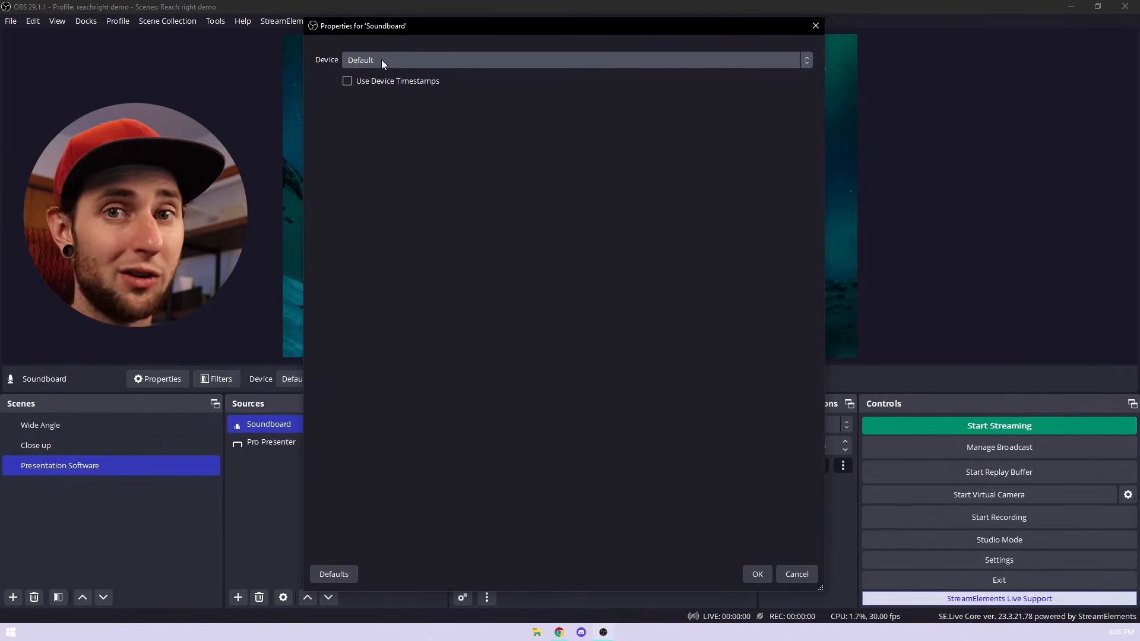
Step: Set the Soundboard device to Microphone (2- HD Pro Webcam C920) and lower its mixer volume to -4.8 dB
left_click(381, 60)
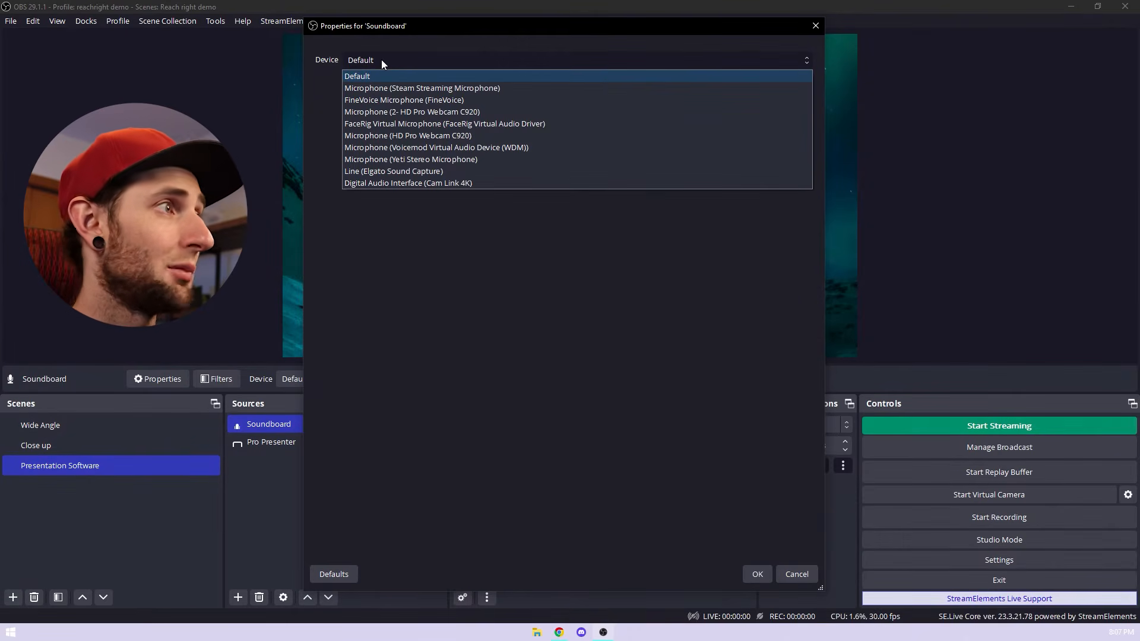
left_click(444, 112)
left_click(762, 577)
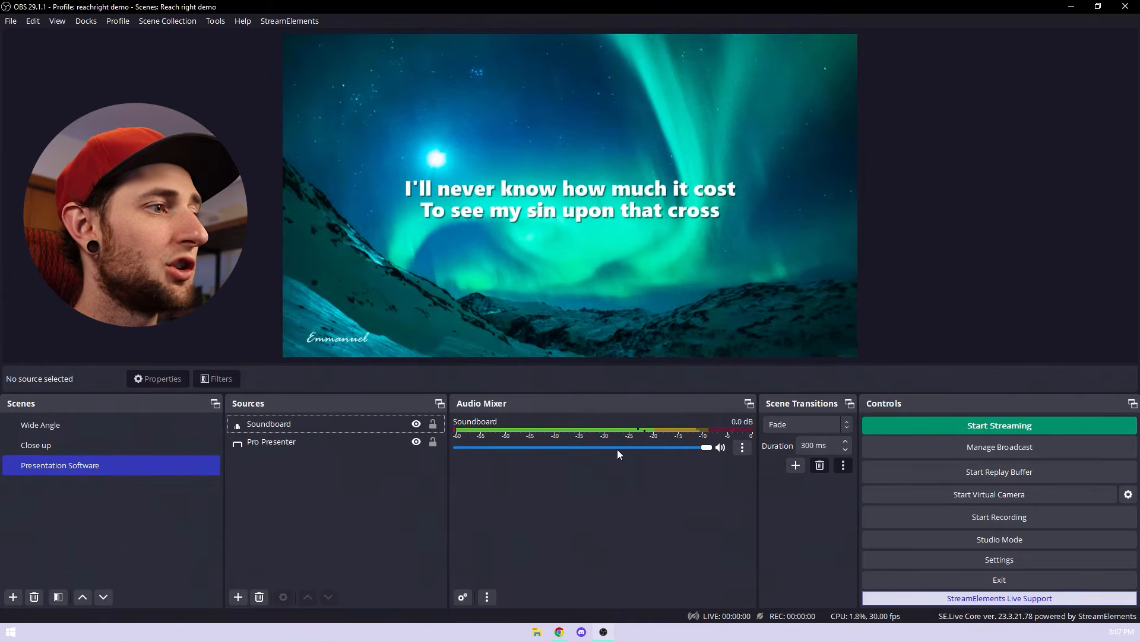
left_click_drag(705, 451, 655, 449)
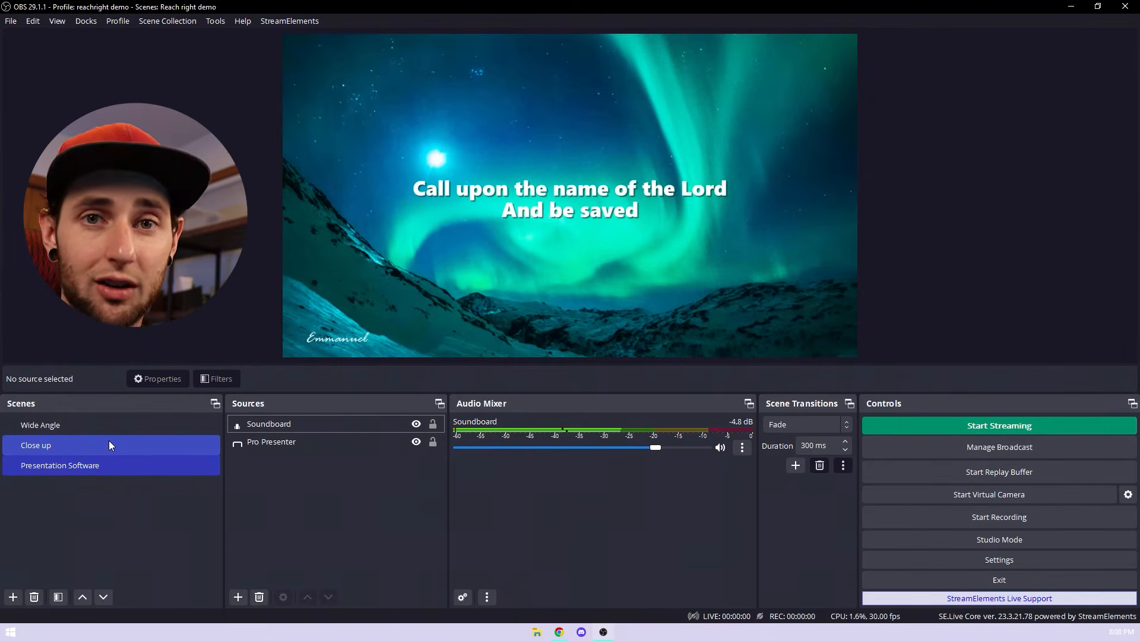
Step: Add the existing Soundboard audio input source to the Close up scene and deselect it
left_click(37, 446)
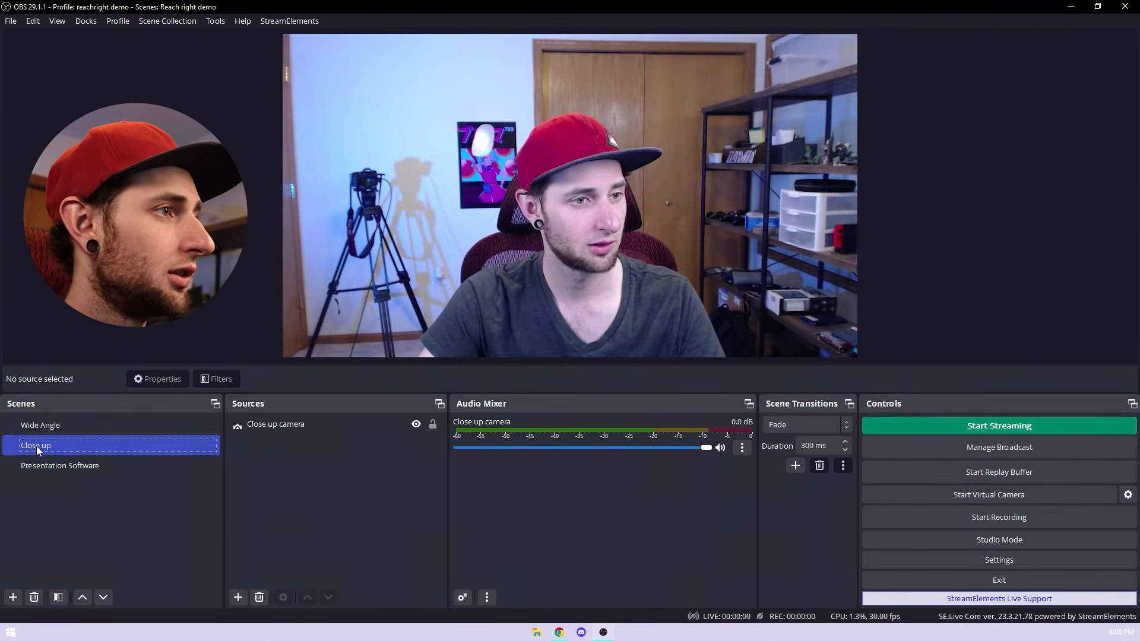
left_click(238, 597)
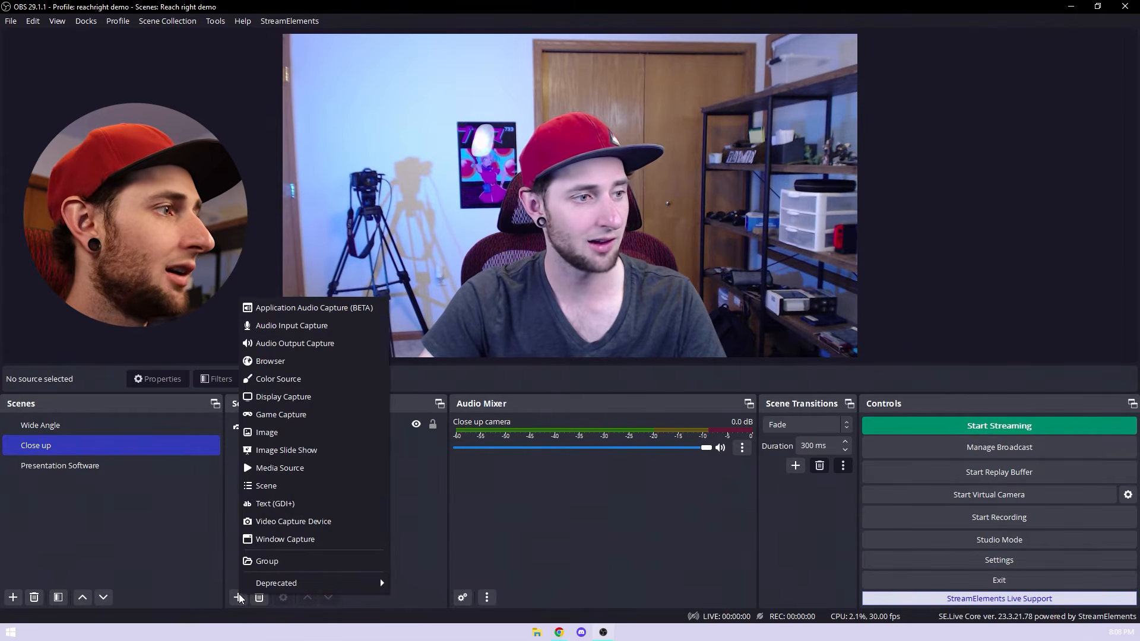
left_click(295, 327)
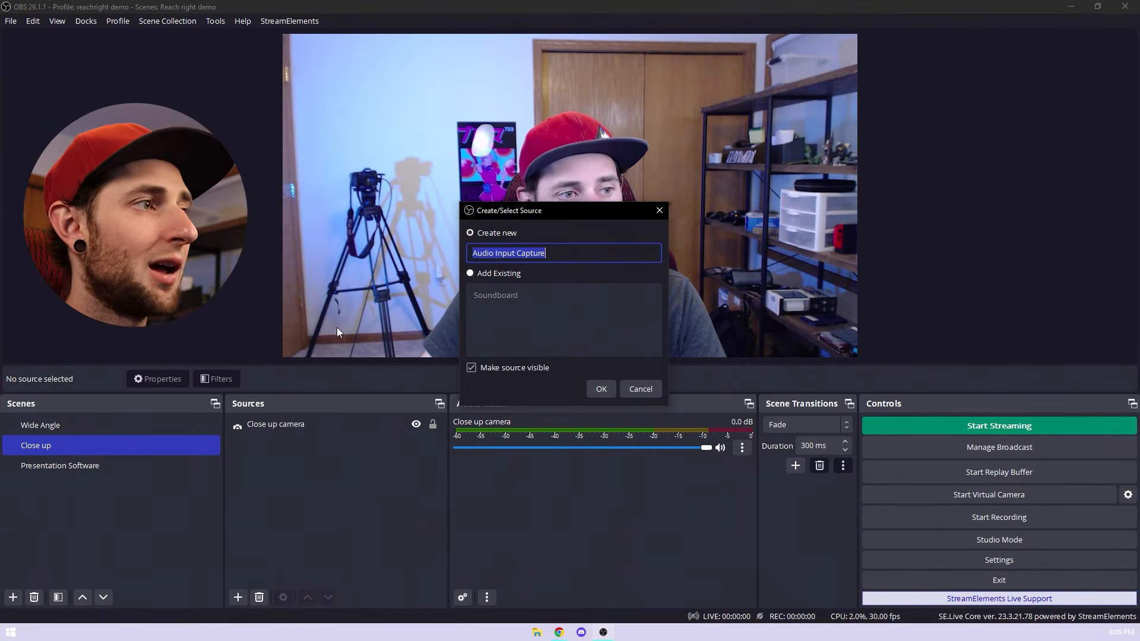
left_click(470, 274)
left_click(493, 296)
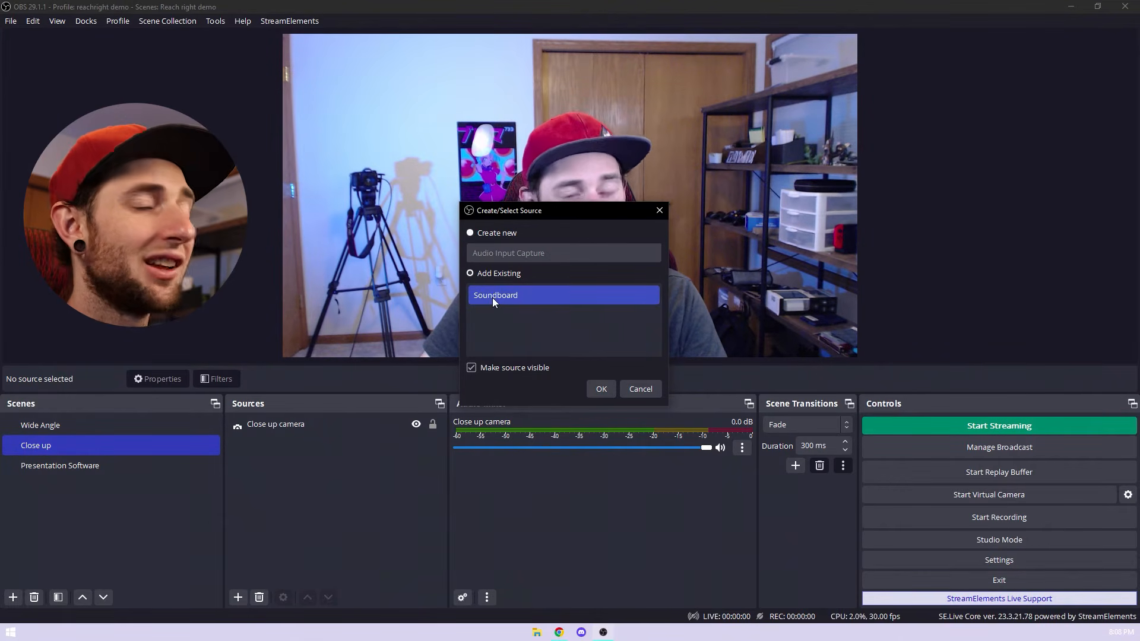
left_click(610, 391)
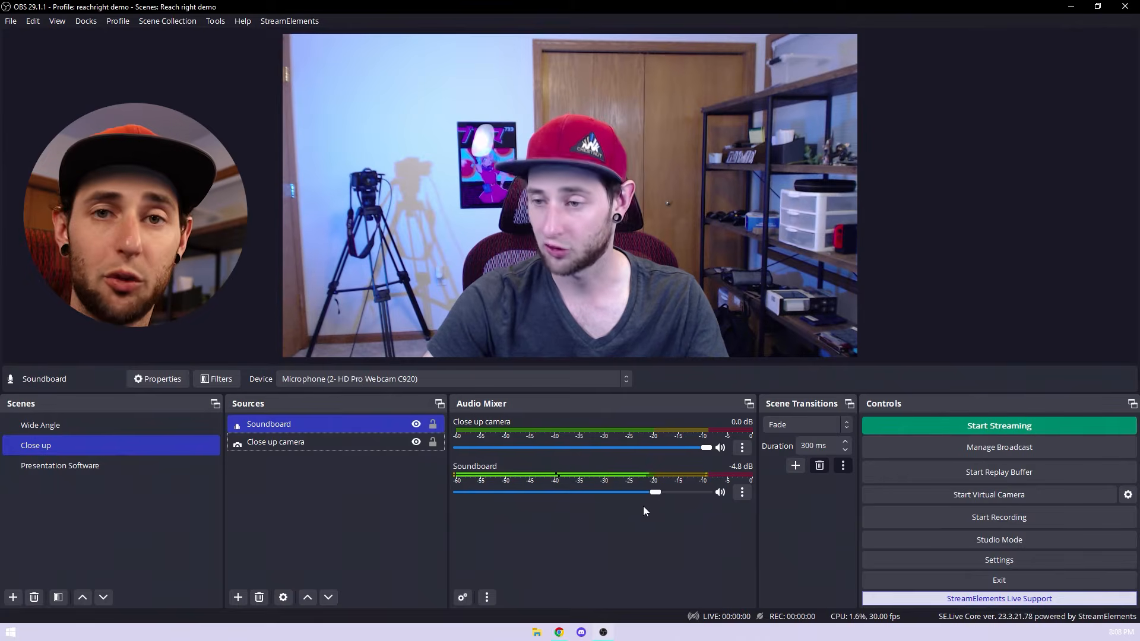
left_click(287, 501)
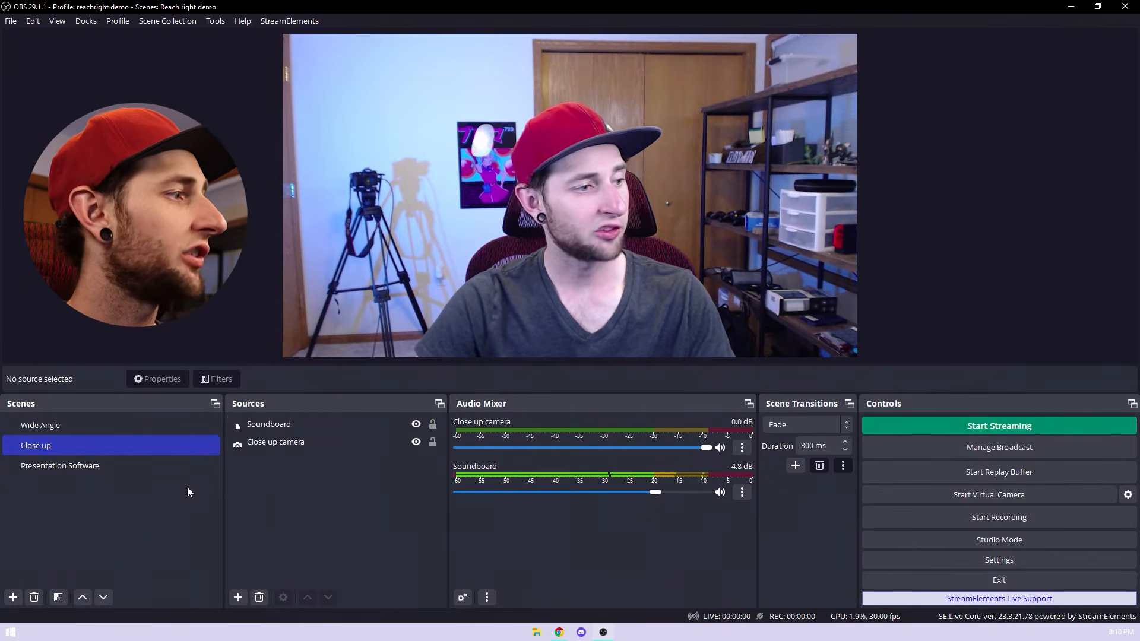
Step: Add the existing Soundboard audio input source to the Wide Angle scene
left_click(79, 422)
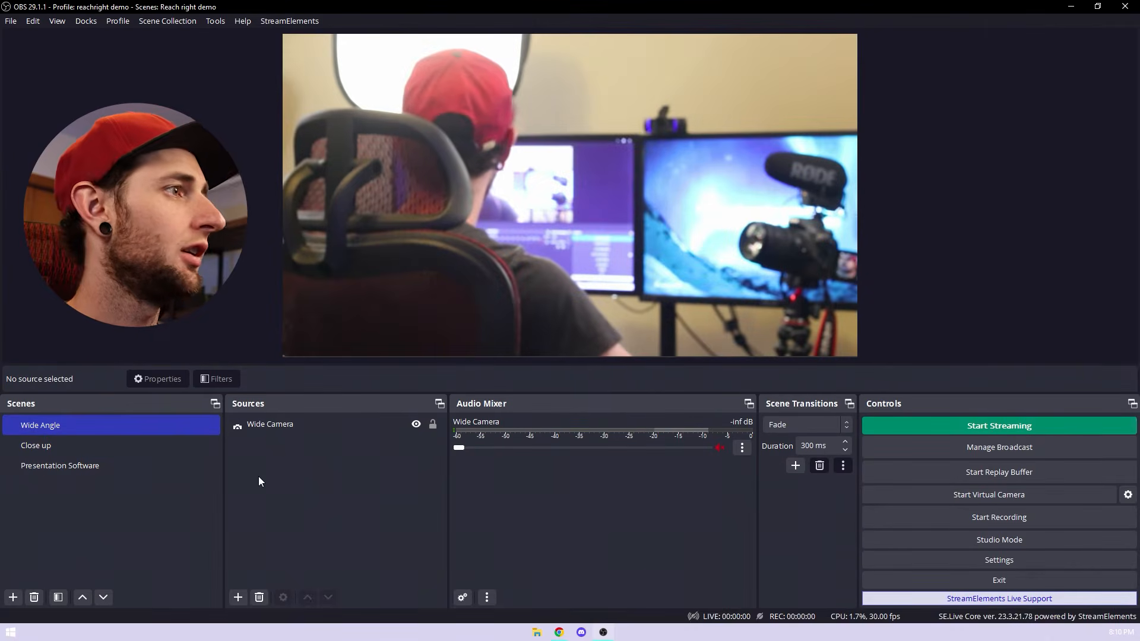
left_click(238, 597)
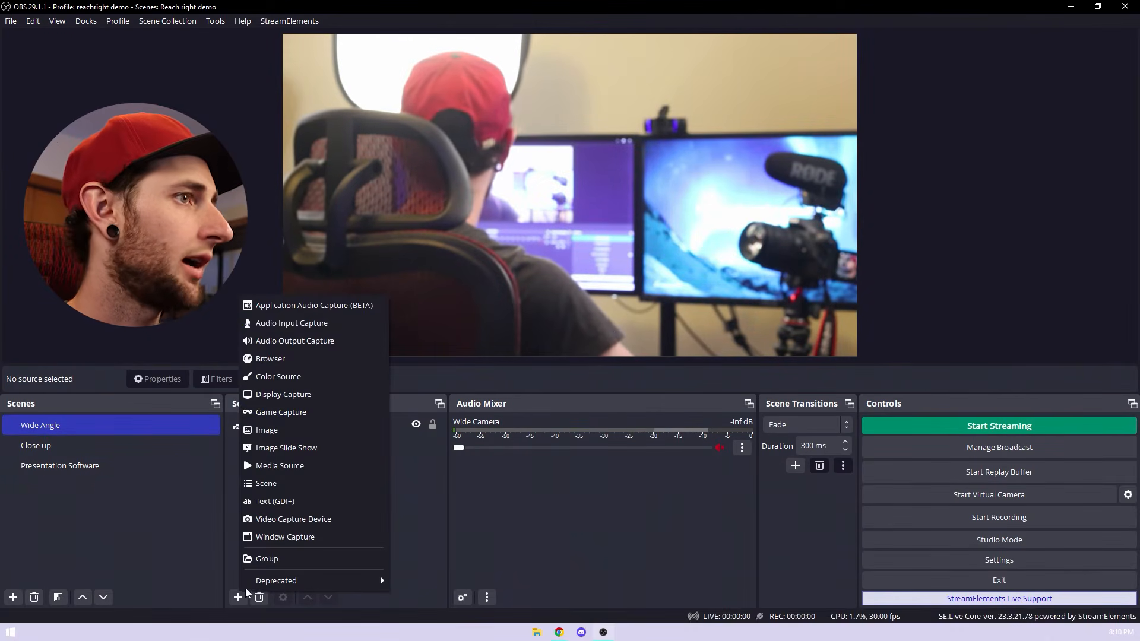
left_click(289, 322)
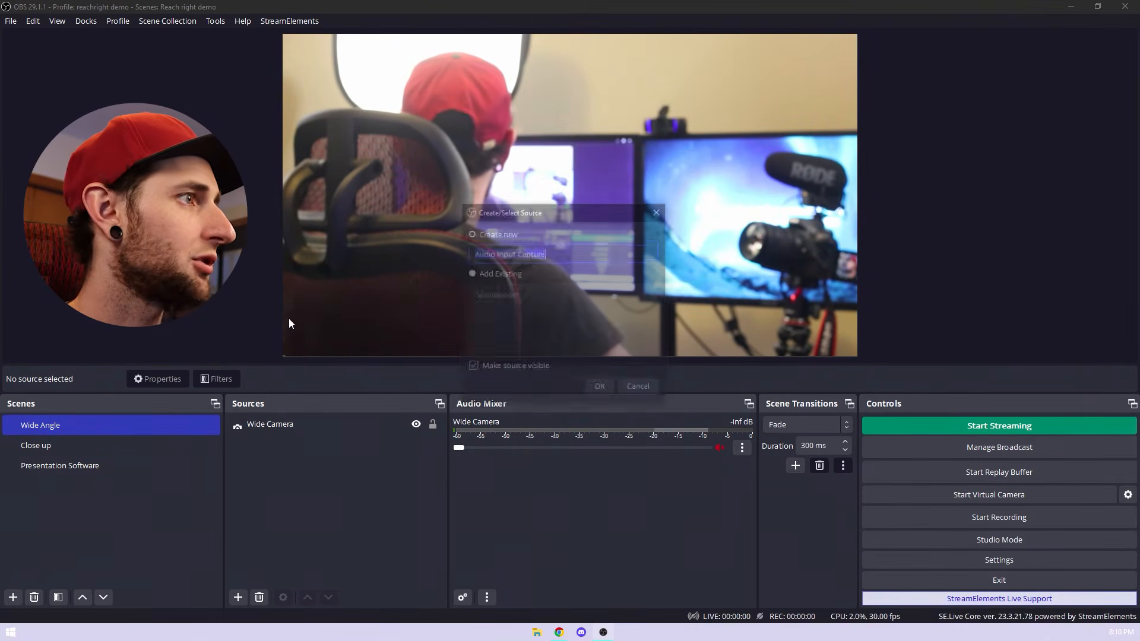
left_click(470, 273)
left_click(495, 295)
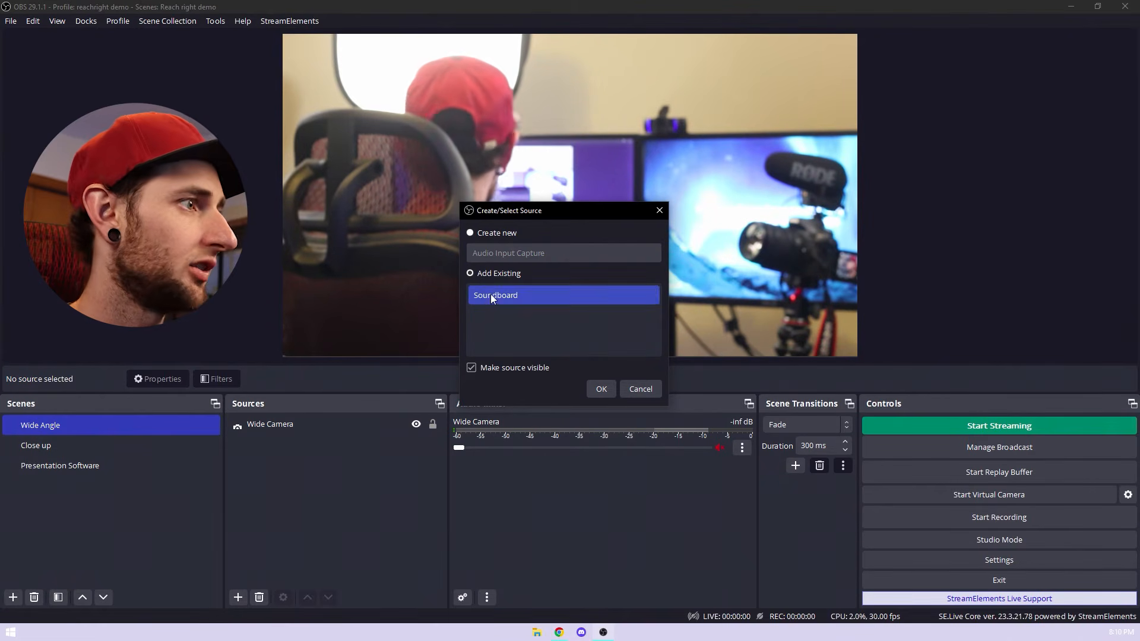
left_click(611, 389)
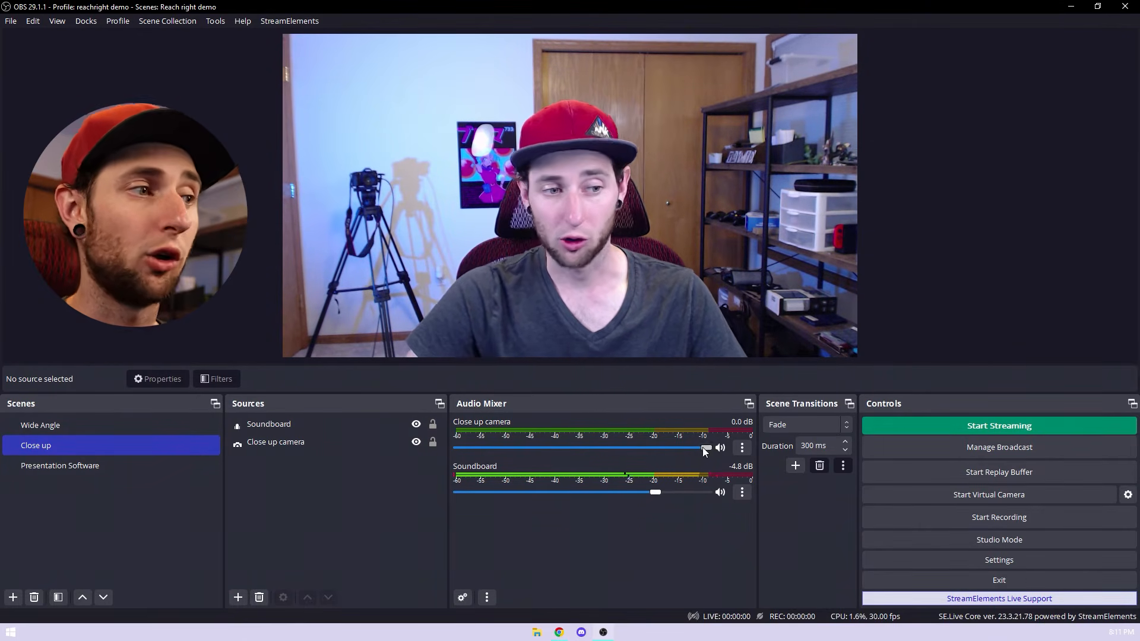
Step: Lower the Close up camera audio to -inf dB in the mixer and mute it
left_click_drag(703, 449, 447, 447)
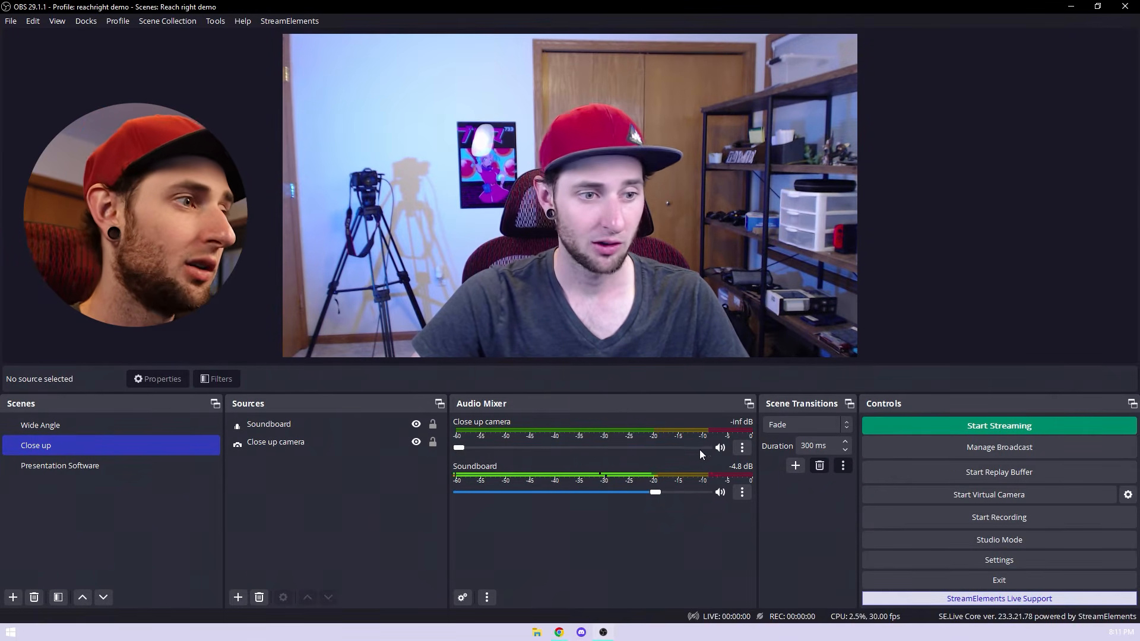
left_click(719, 448)
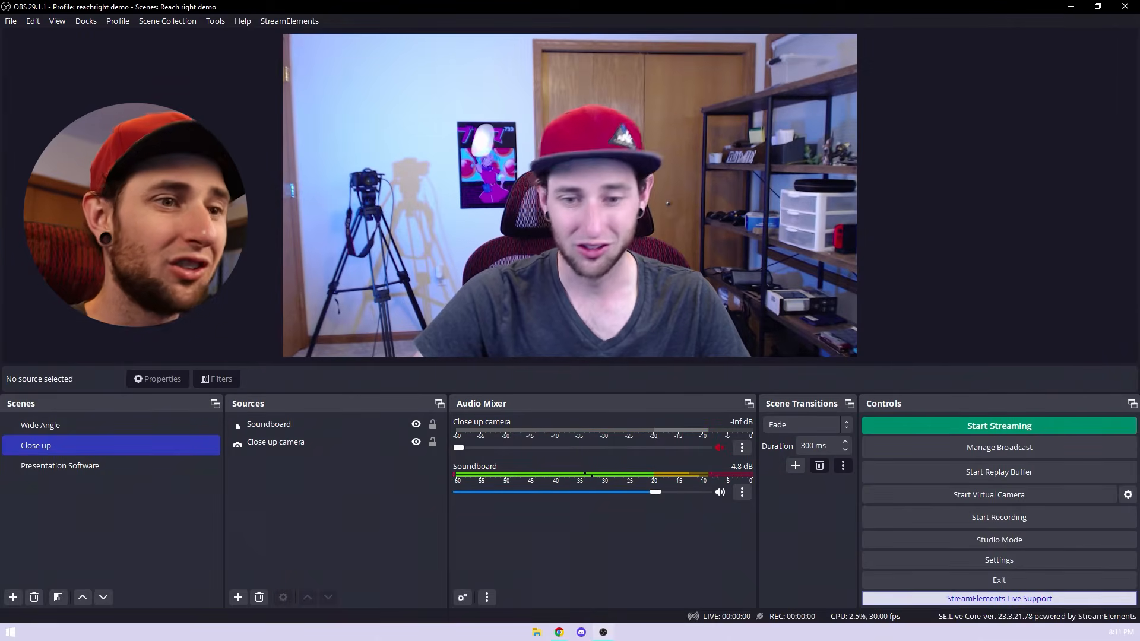
Step: Switch between the Presentation Software and Close up scenes to check their transition, ending on Presentation Software
left_click(92, 465)
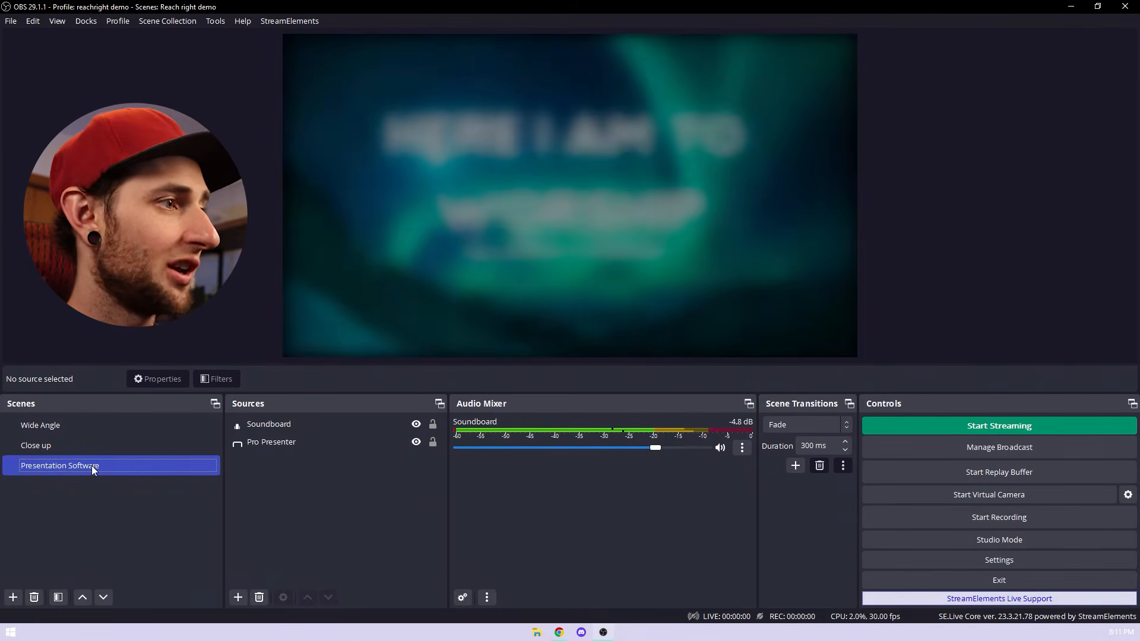
left_click(154, 442)
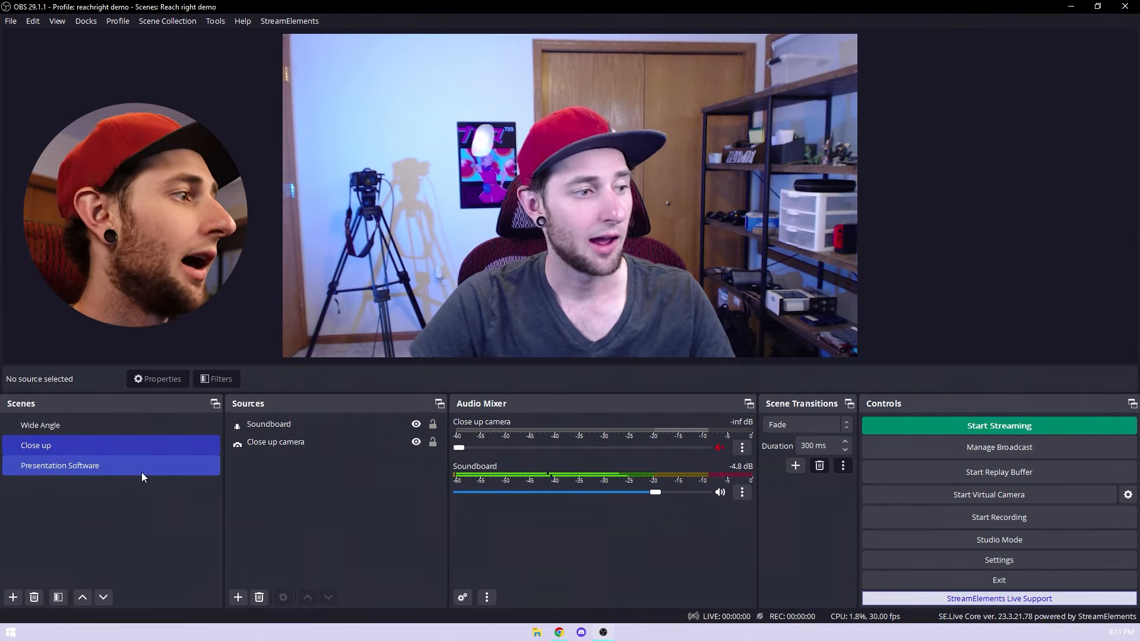
left_click(85, 468)
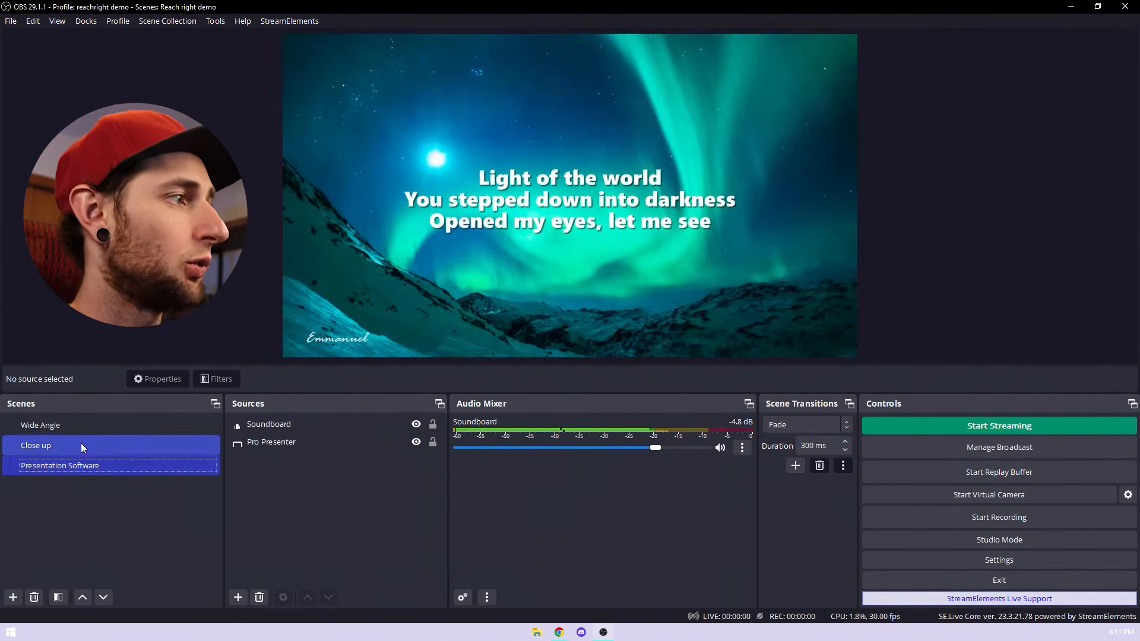
Step: Switch repeatedly among the Close up, Wide Angle and Presentation Software scenes to check the Fade transitions, ending on Close up
left_click(82, 444)
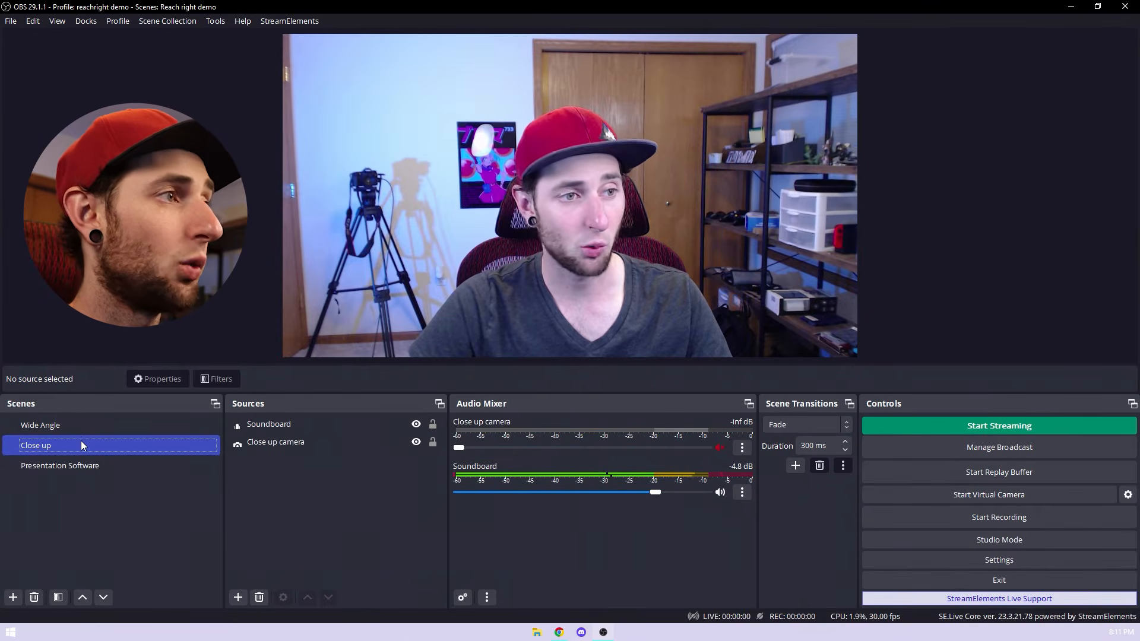
left_click(87, 427)
left_click(98, 445)
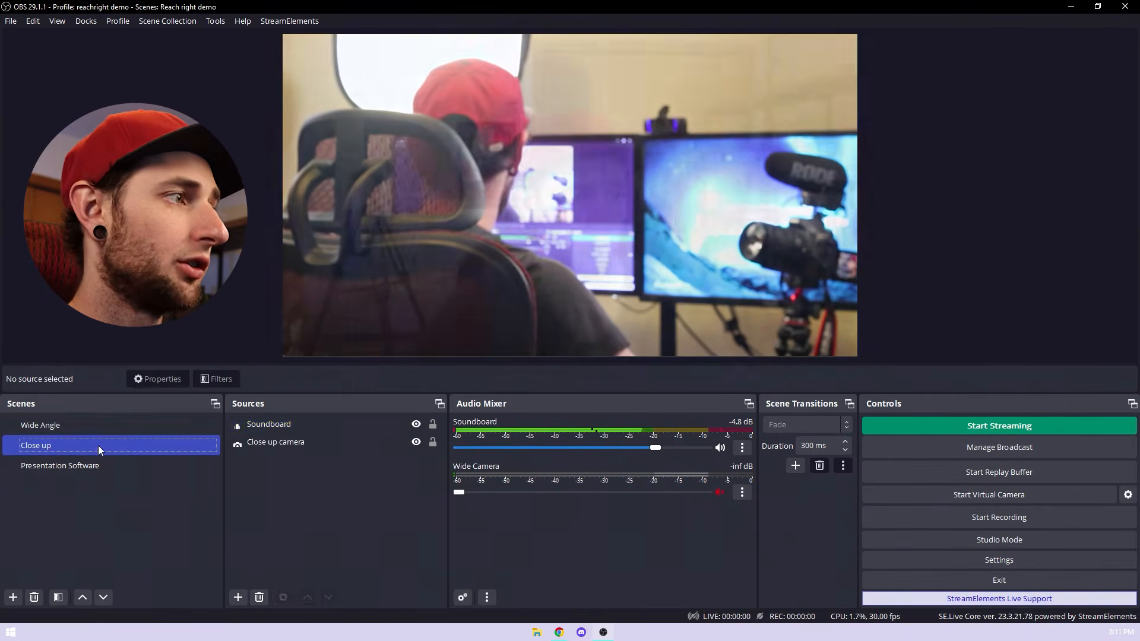
left_click(100, 428)
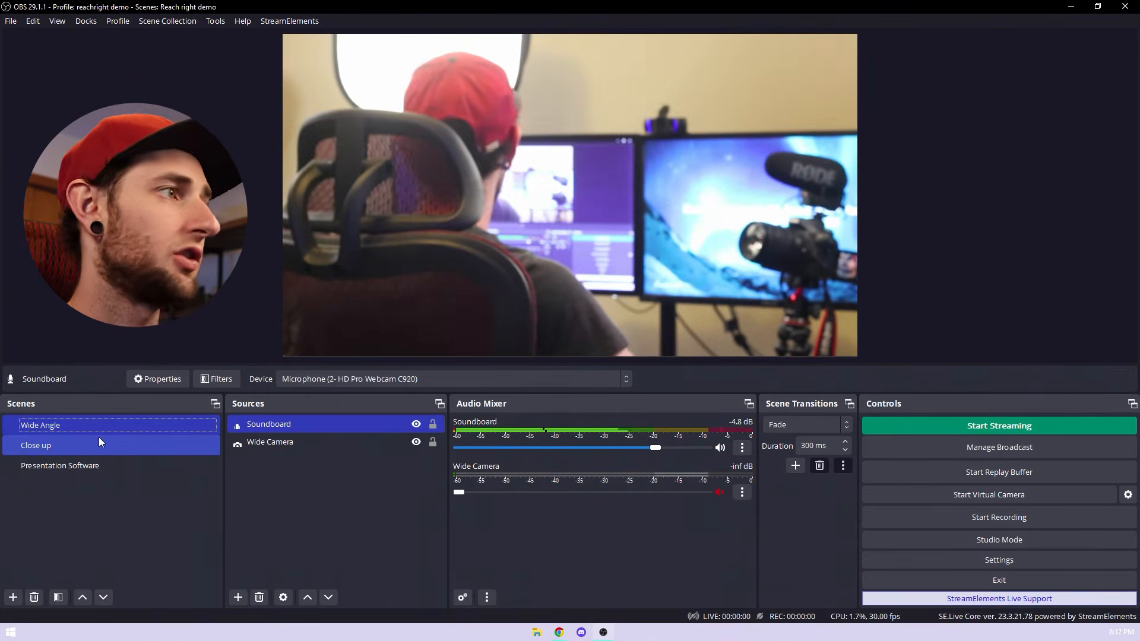
left_click(92, 442)
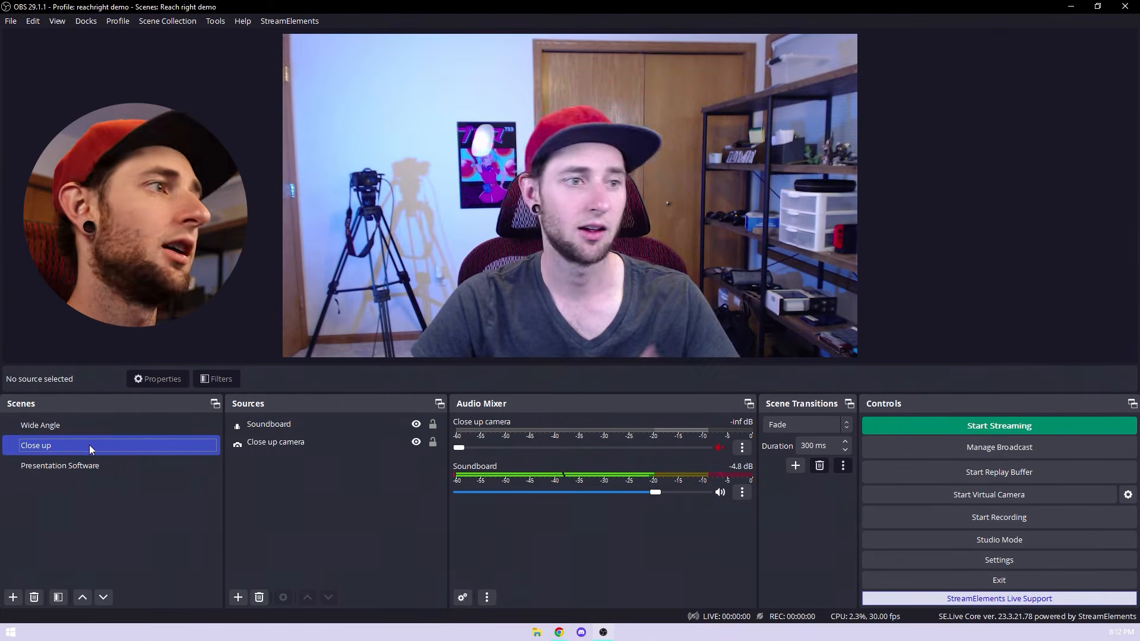
left_click(80, 458)
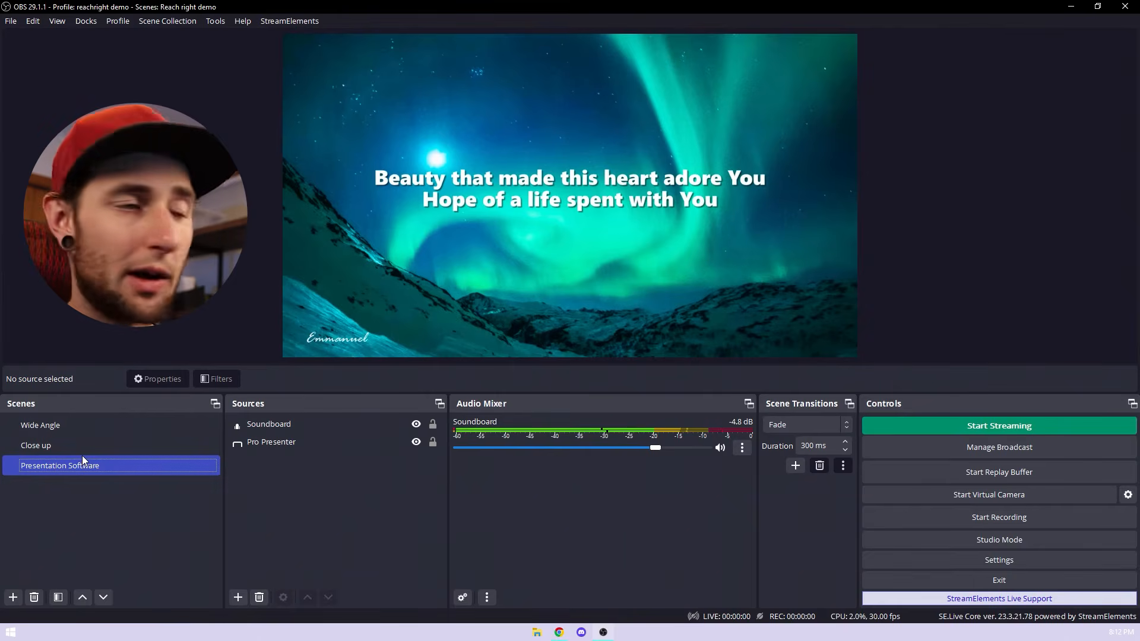
left_click(91, 443)
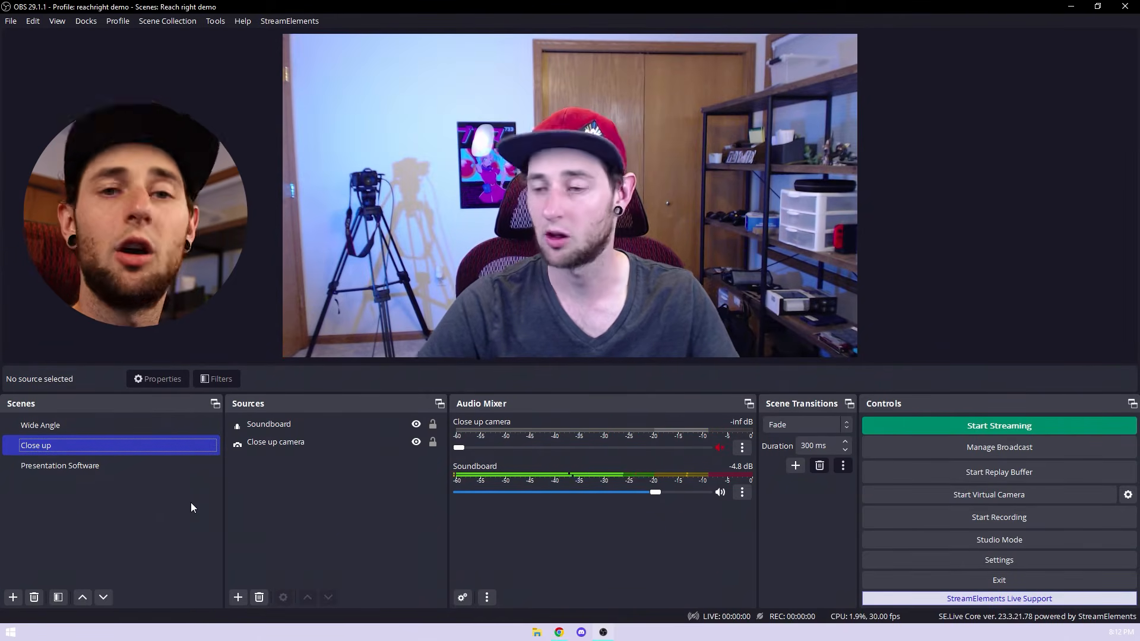
left_click(111, 432)
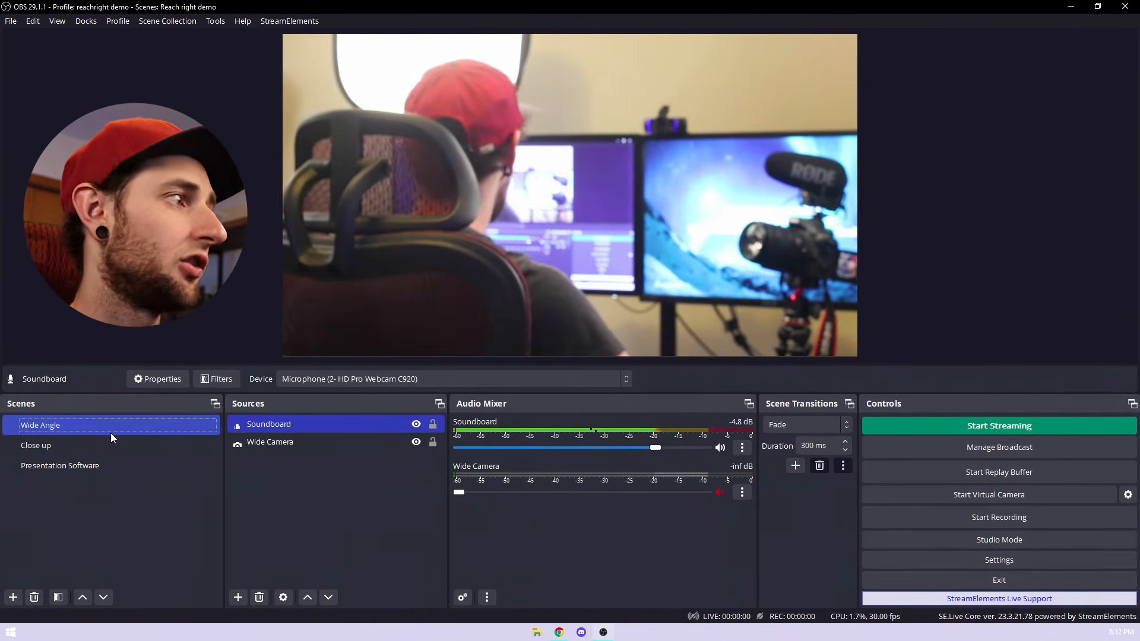
left_click(109, 440)
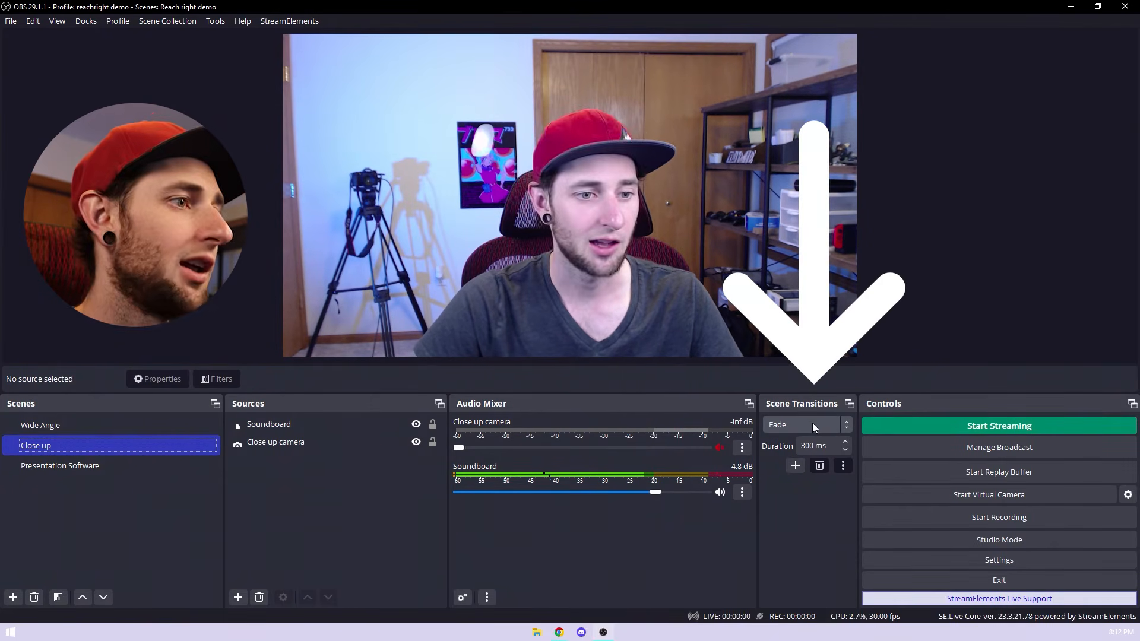
Step: Try the Cut scene transition while switching among all three scenes, ending on Close up, and restore the Fade transition
left_click(788, 429)
left_click(796, 442)
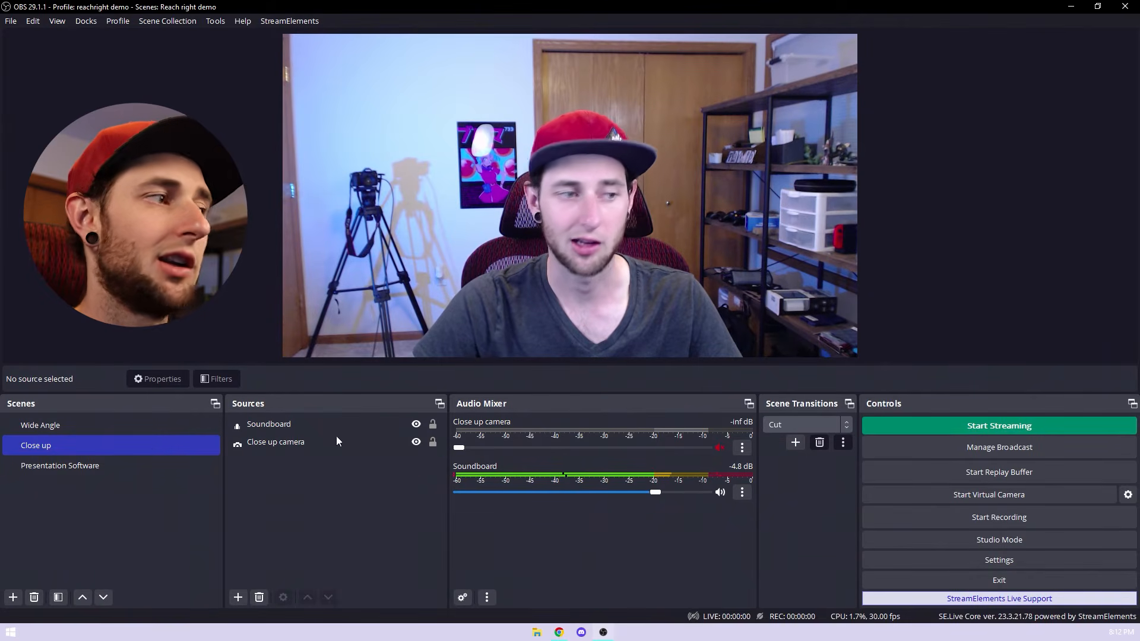
left_click(59, 425)
left_click(66, 446)
left_click(69, 425)
left_click(77, 445)
left_click(81, 465)
left_click(80, 447)
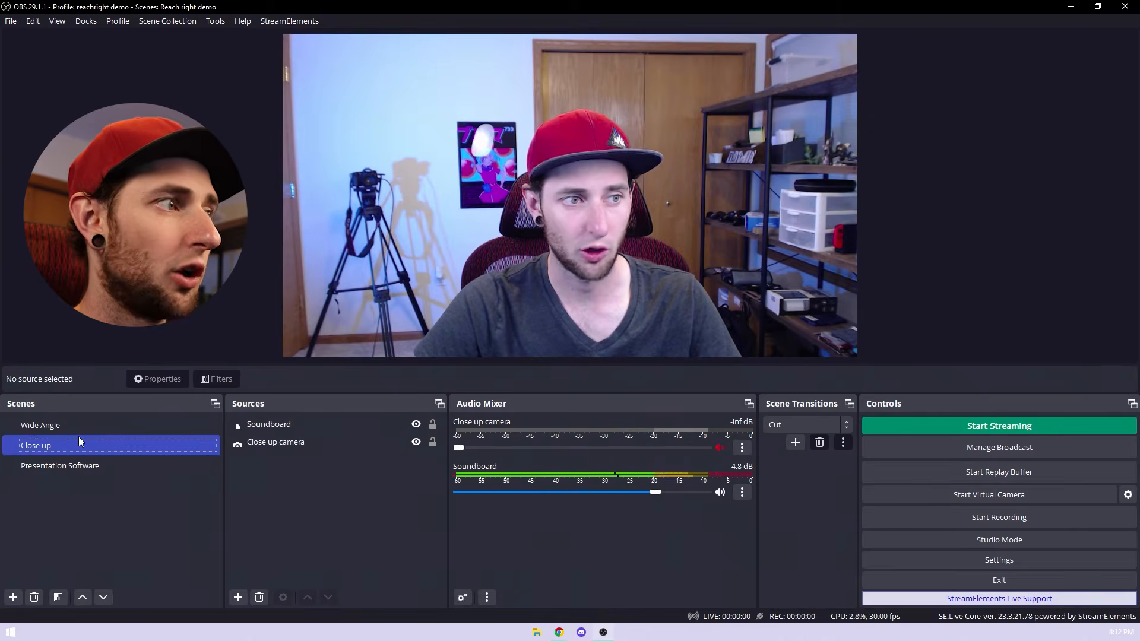
left_click(789, 429)
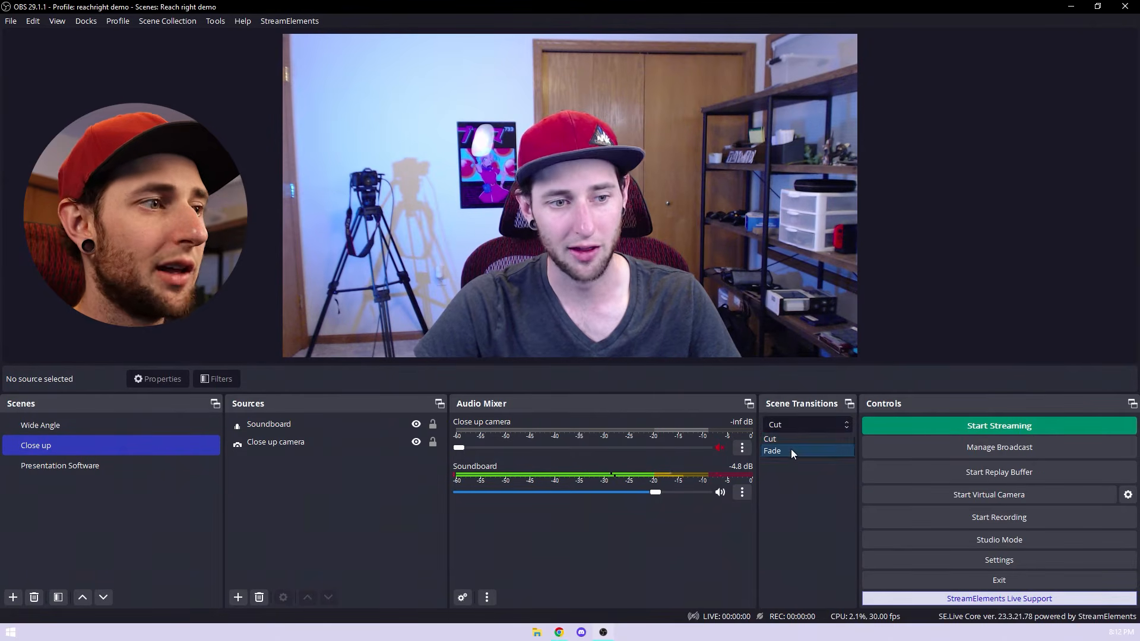
left_click(791, 451)
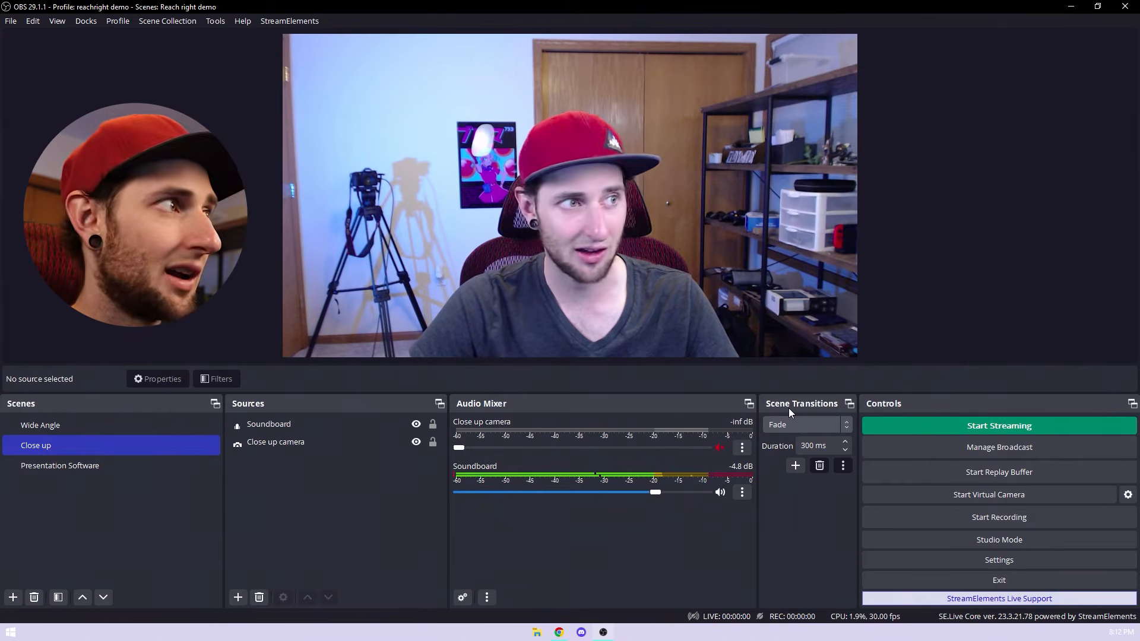
Step: Check the list of docks, try Scene Transitions beside Scenes and Sources after Audio Mixer, and restore the original dock order
left_click(86, 22)
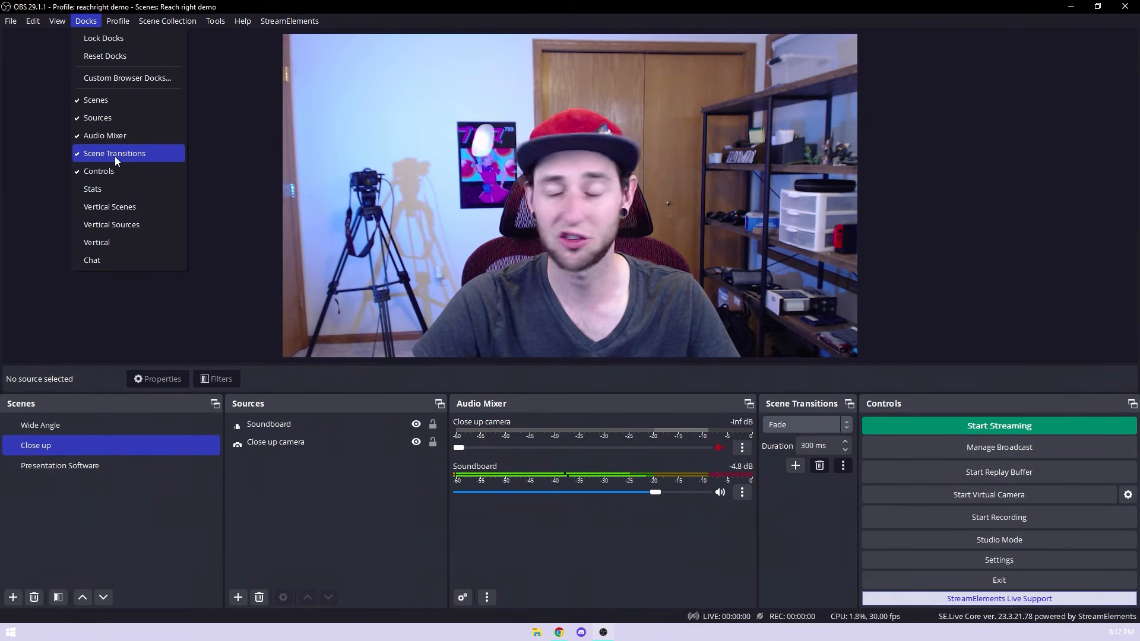
left_click(836, 511)
left_click_drag(808, 408, 295, 433)
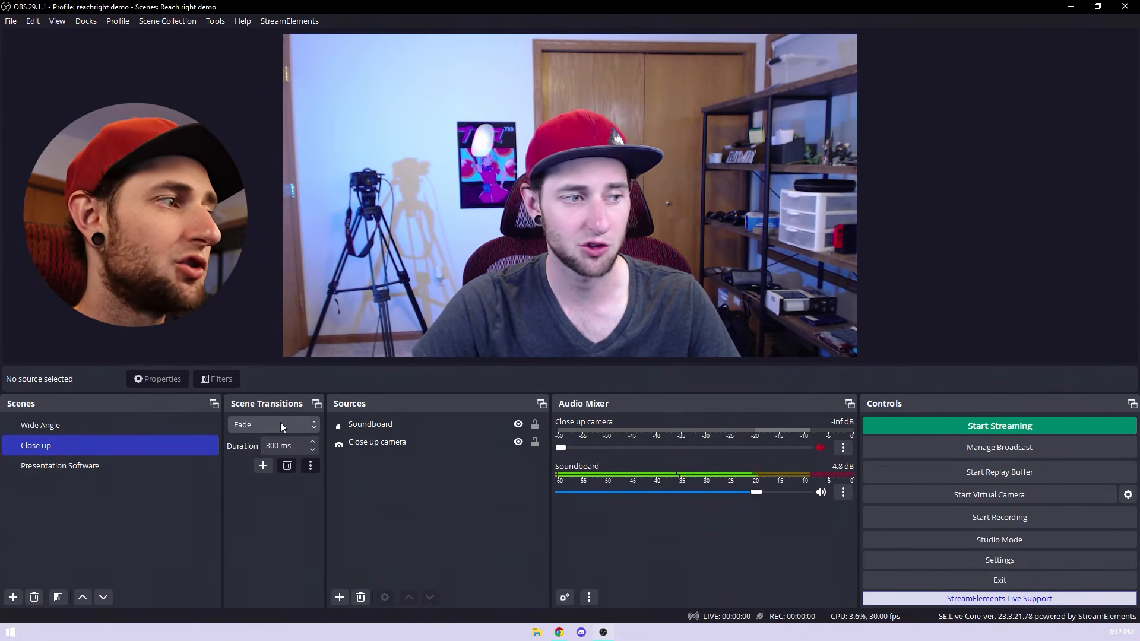
left_click_drag(354, 403, 778, 406)
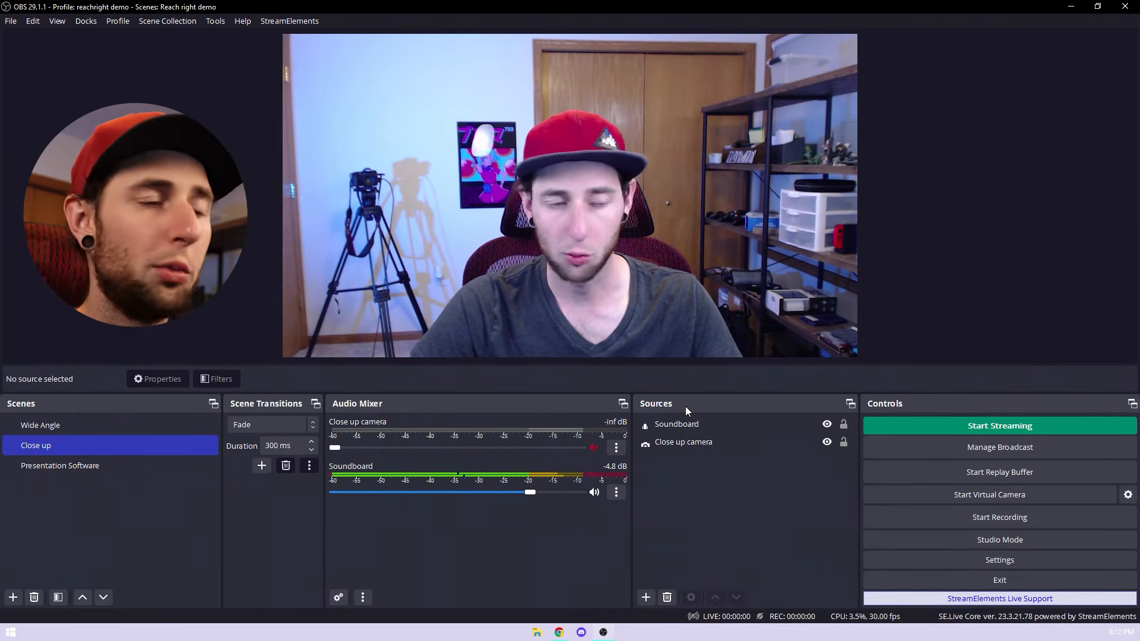
left_click_drag(263, 406, 796, 405)
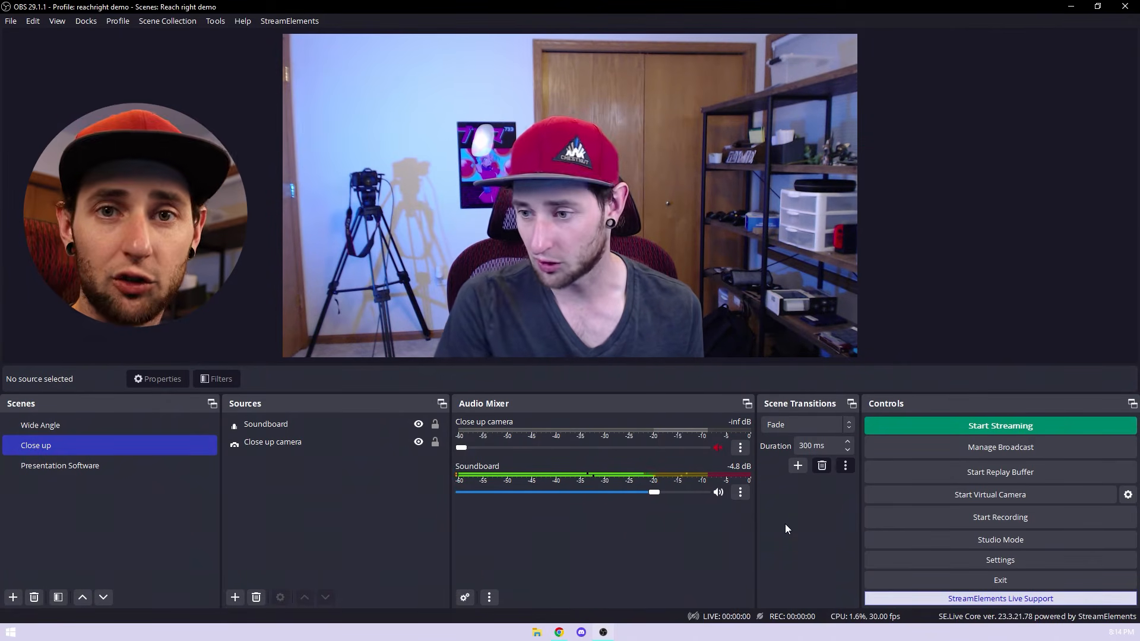
Step: Open the Output settings, review the streaming video encoder options and select NVIDIA NVENC H.264
left_click(957, 565)
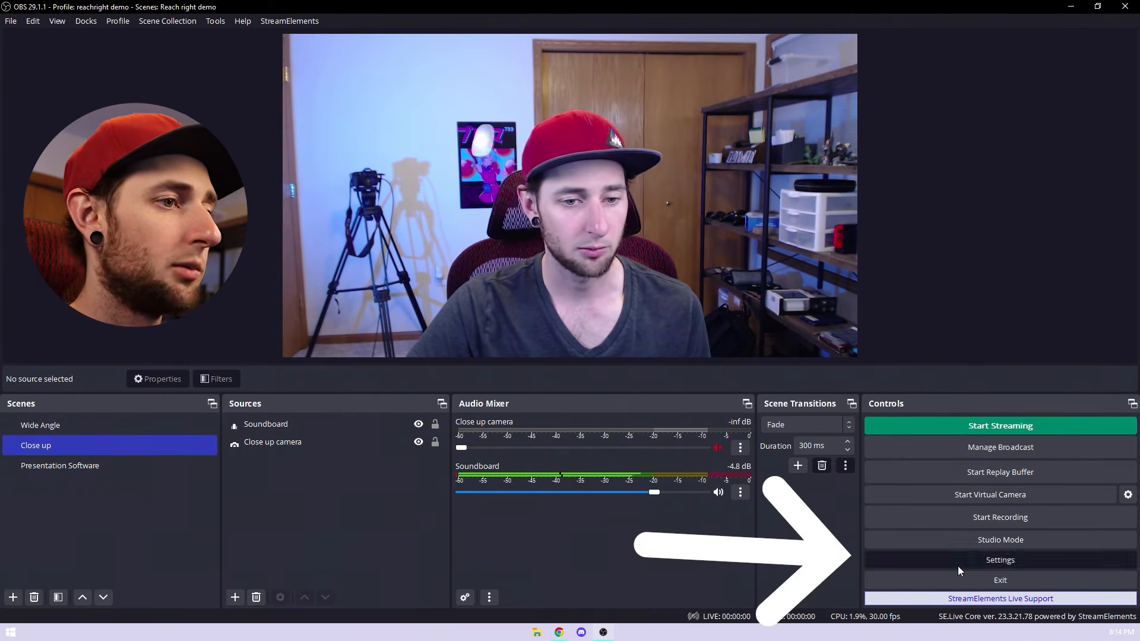
left_click(305, 123)
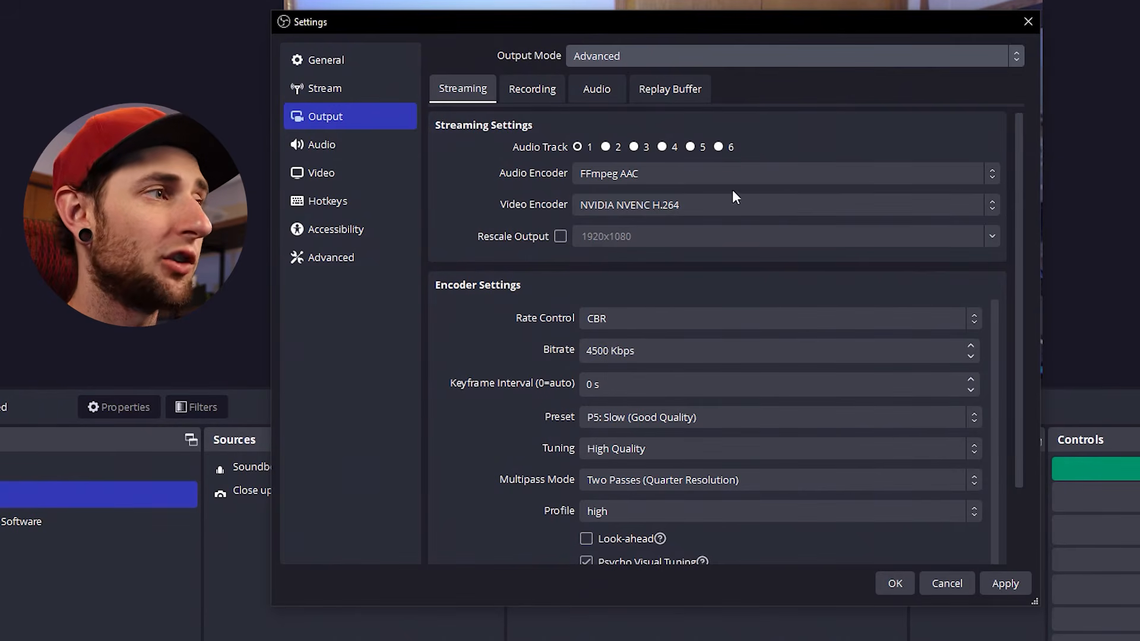
left_click(729, 205)
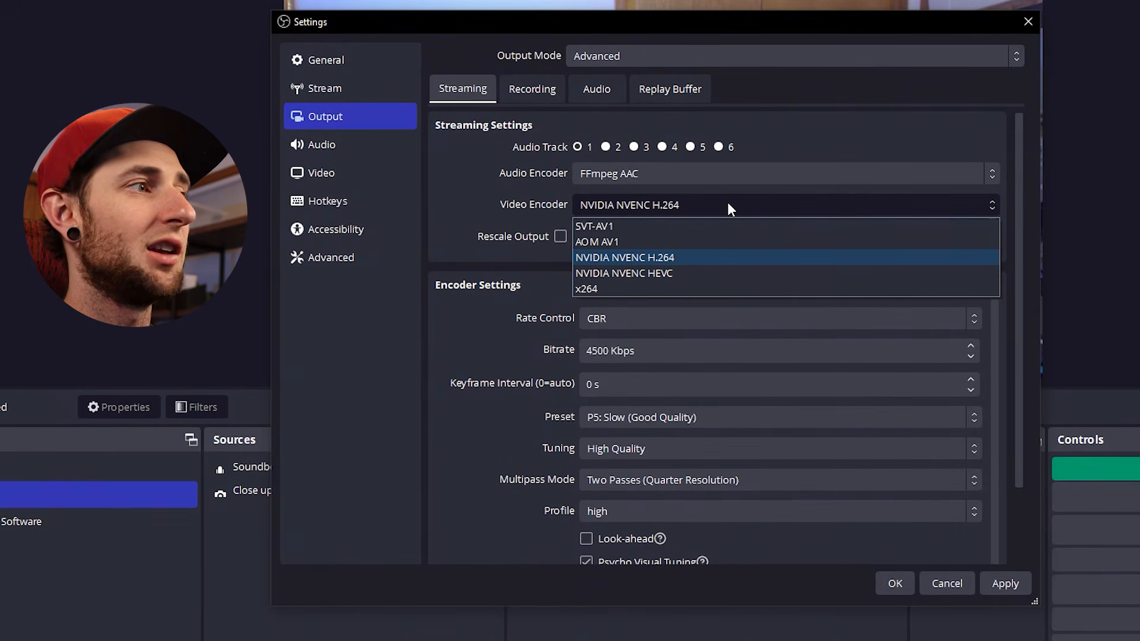
left_click(707, 201)
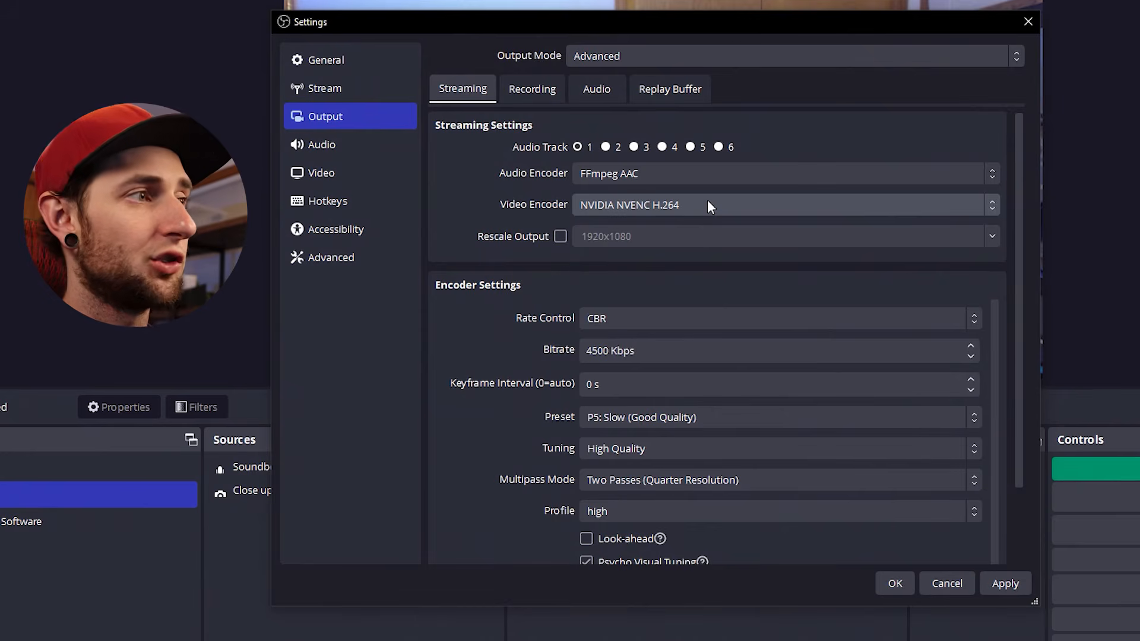
left_click(707, 204)
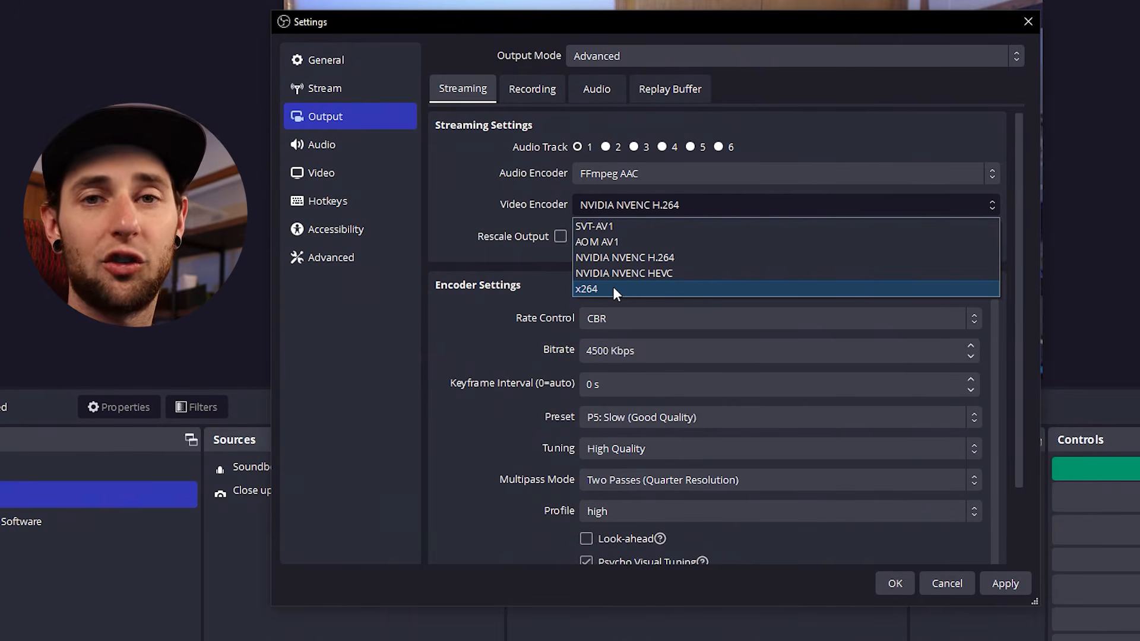
left_click(696, 260)
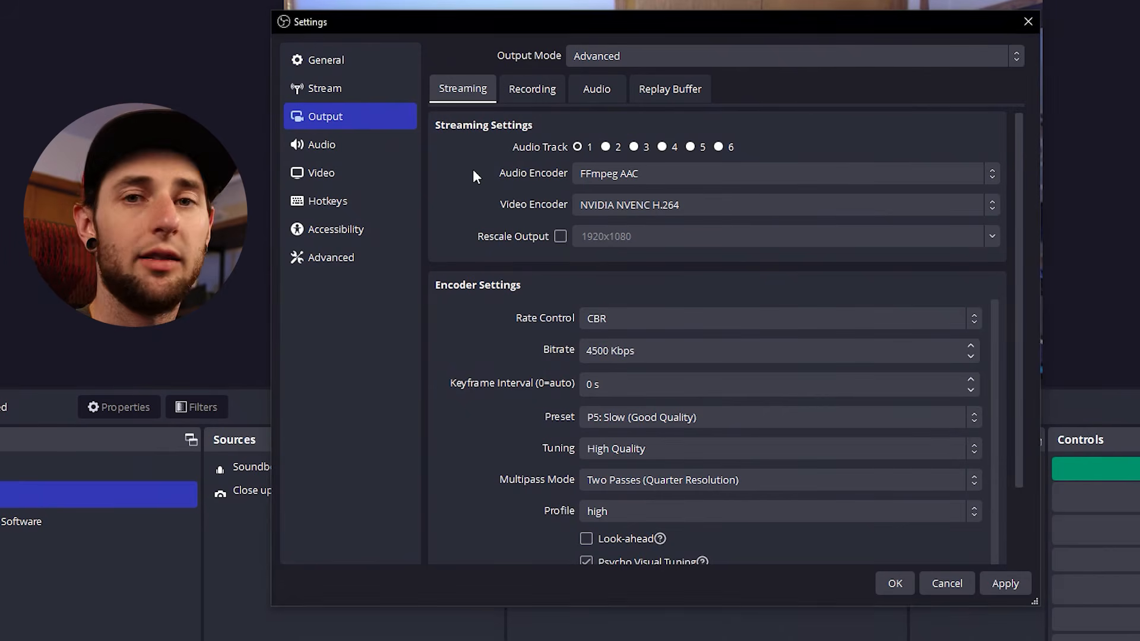
Step: Review the recording output, video resolution and frame rate, and streaming service settings, and accept the settings
left_click(530, 90)
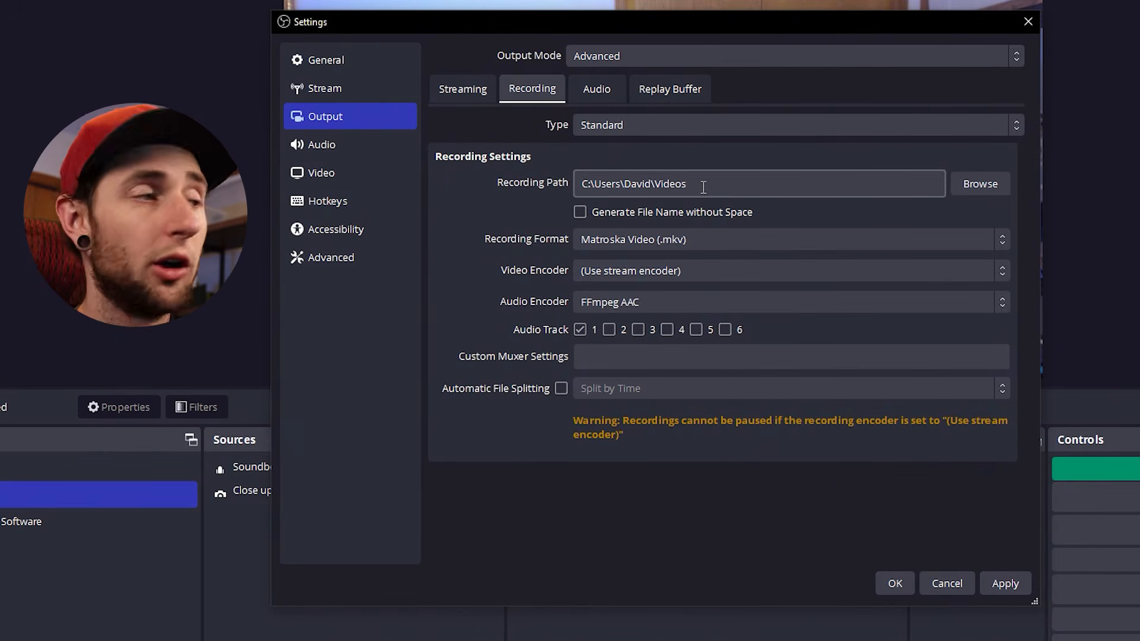
left_click(354, 119)
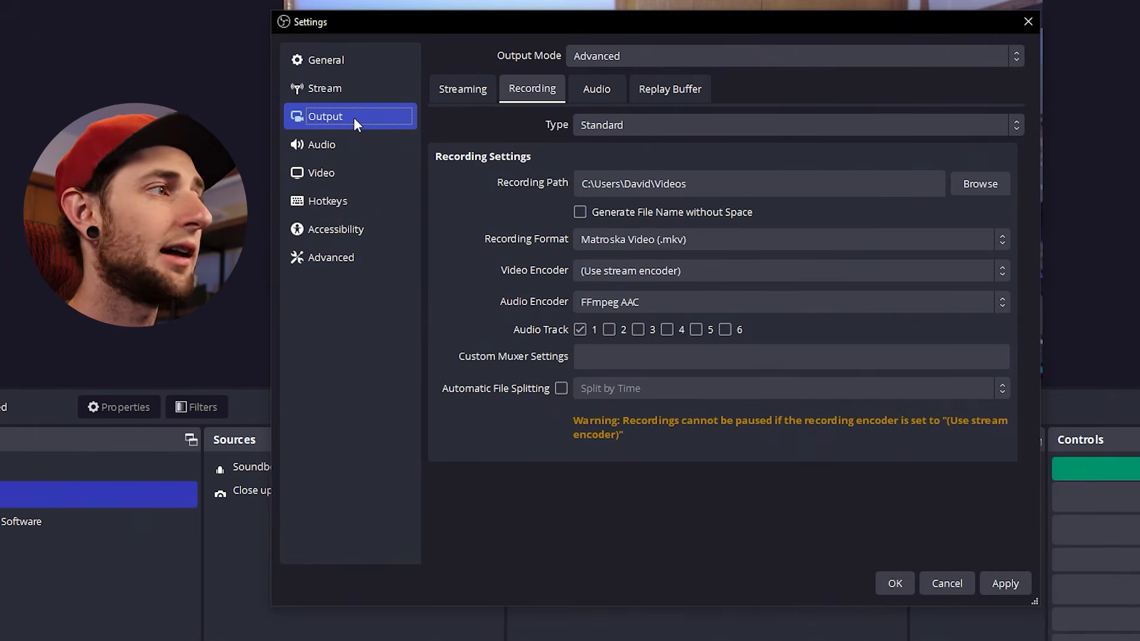
left_click(347, 174)
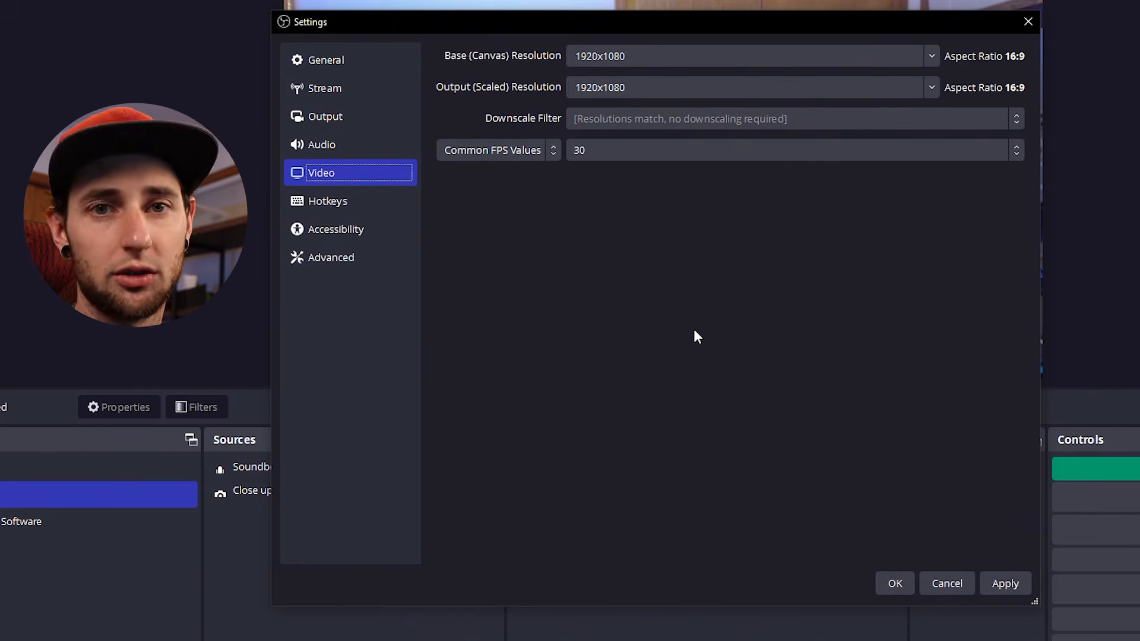
left_click(340, 88)
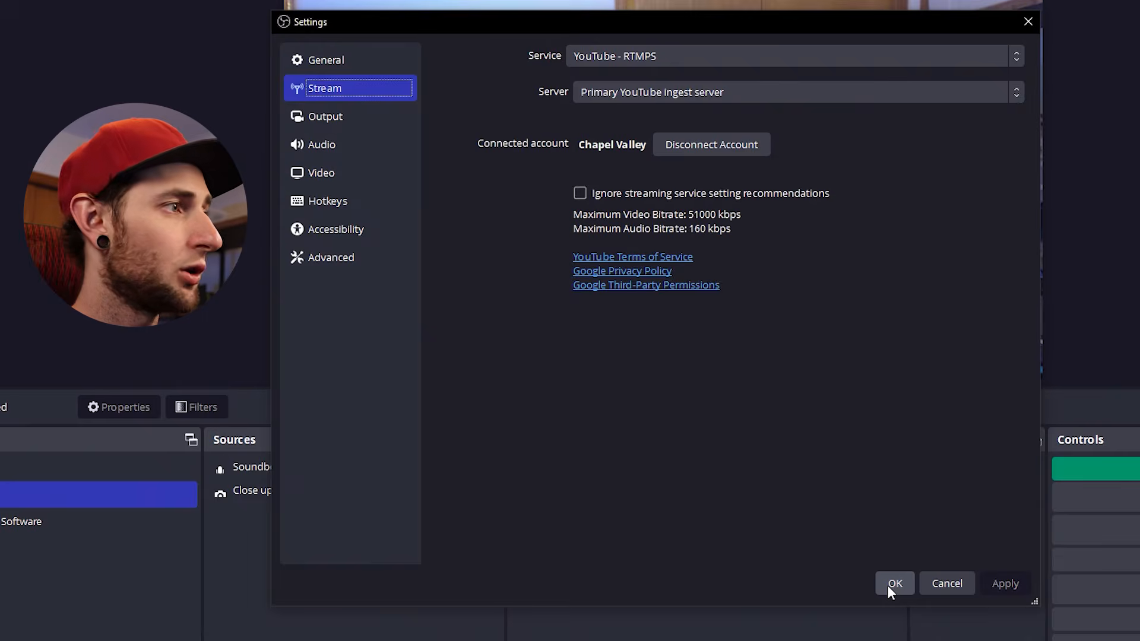
left_click(888, 584)
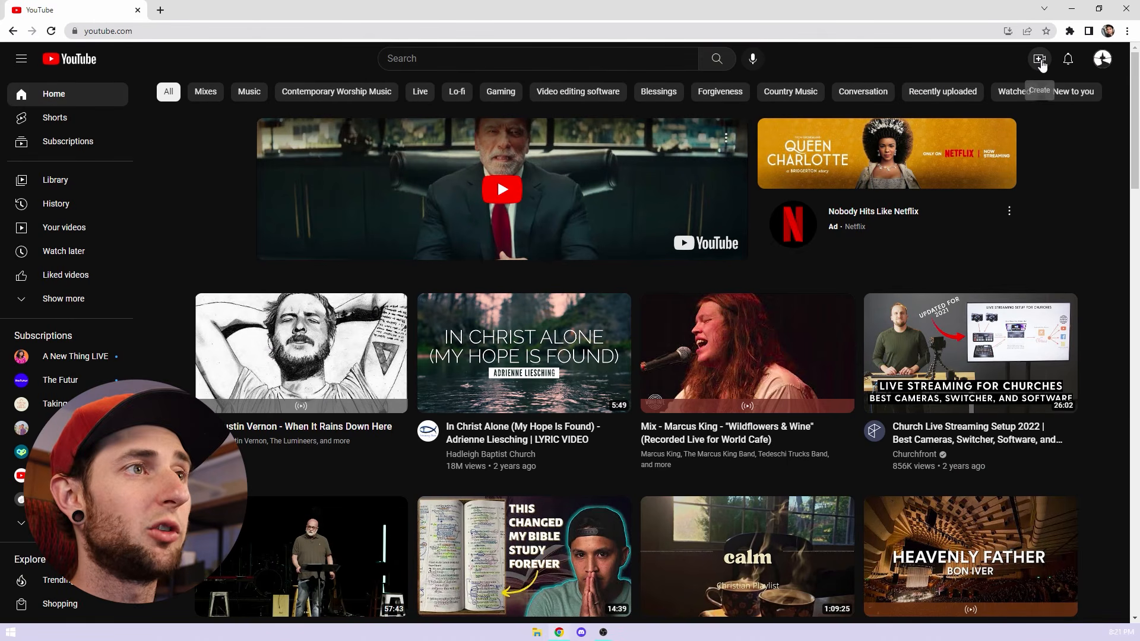
Step: Switch to YouTube in Chrome, examine the live stream settings and scheduled streams in YouTube Studio, and open the scheduling of a new stream
left_click(1040, 61)
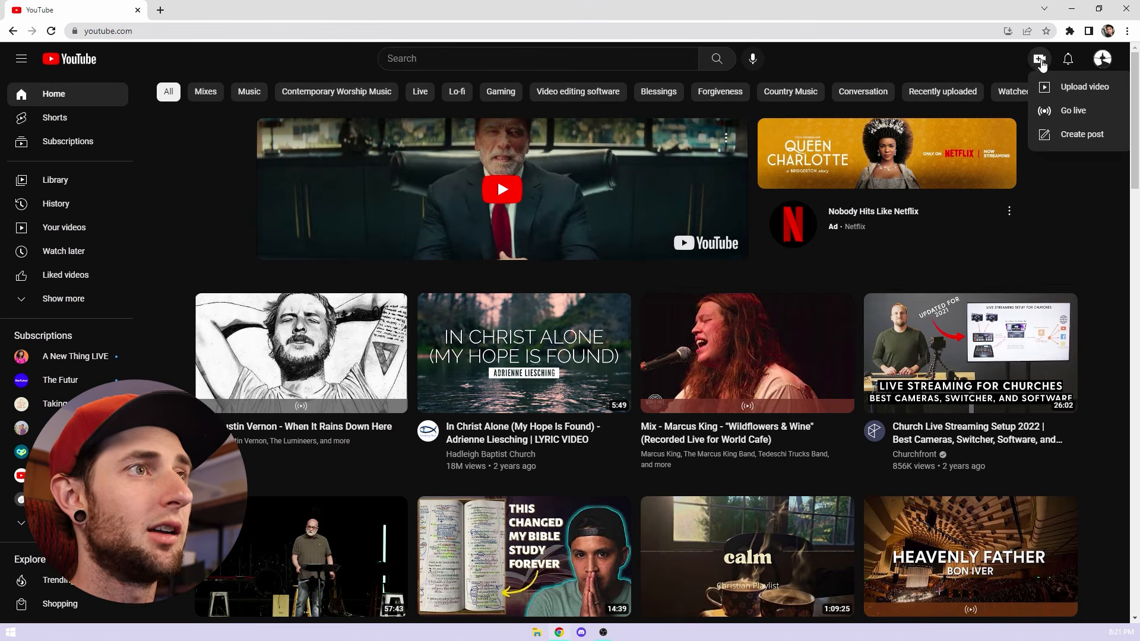
left_click(1073, 113)
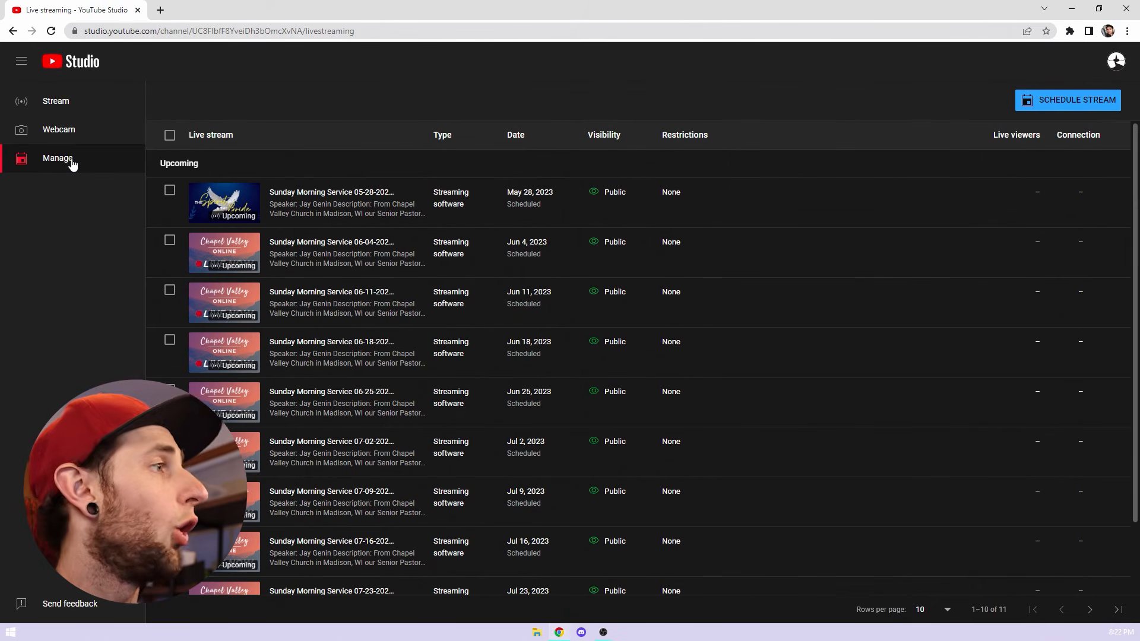
left_click(69, 104)
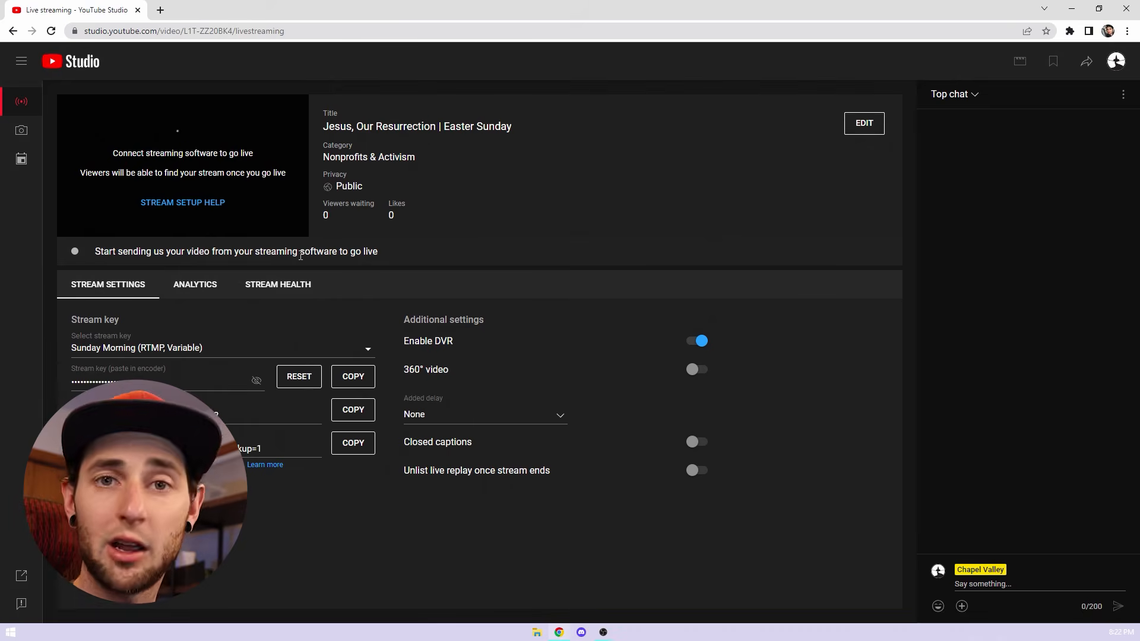
left_click(23, 162)
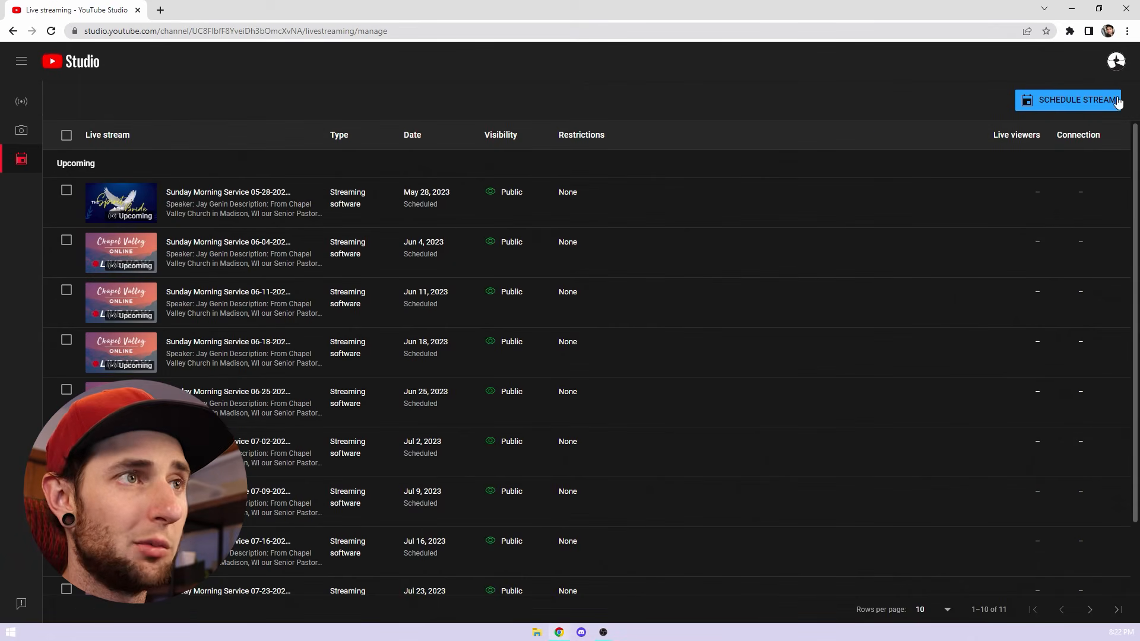
left_click(1092, 108)
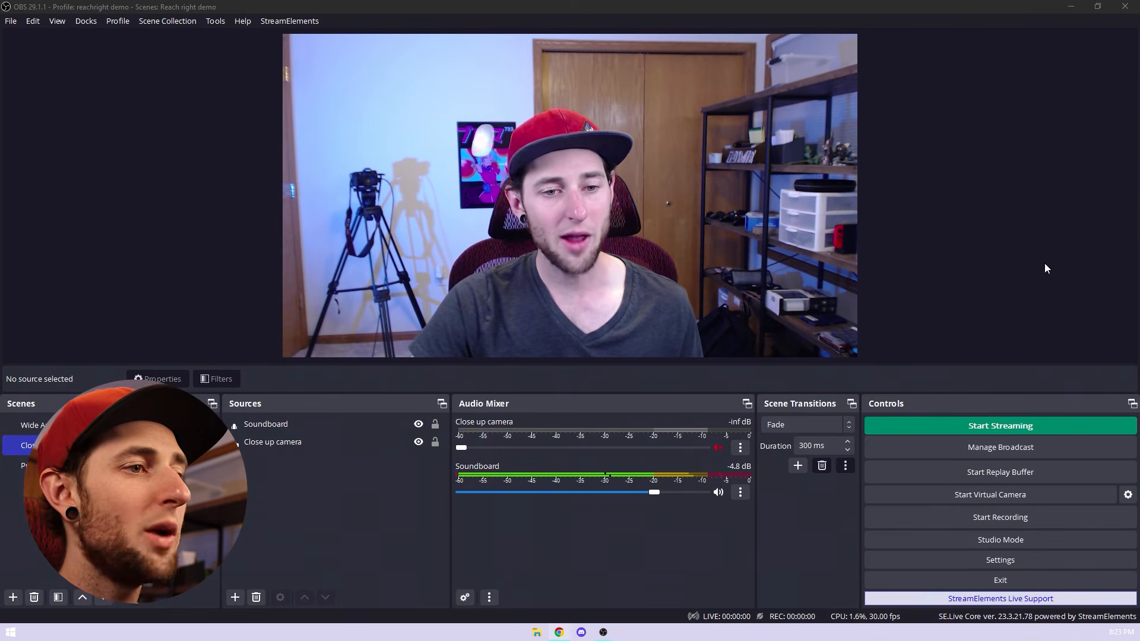
Step: Switch back to OBS and select the existing YouTube broadcast "Sunday Morning Service 05-28-2023 | Chapel Valley Online" without starting the stream
left_click(1010, 449)
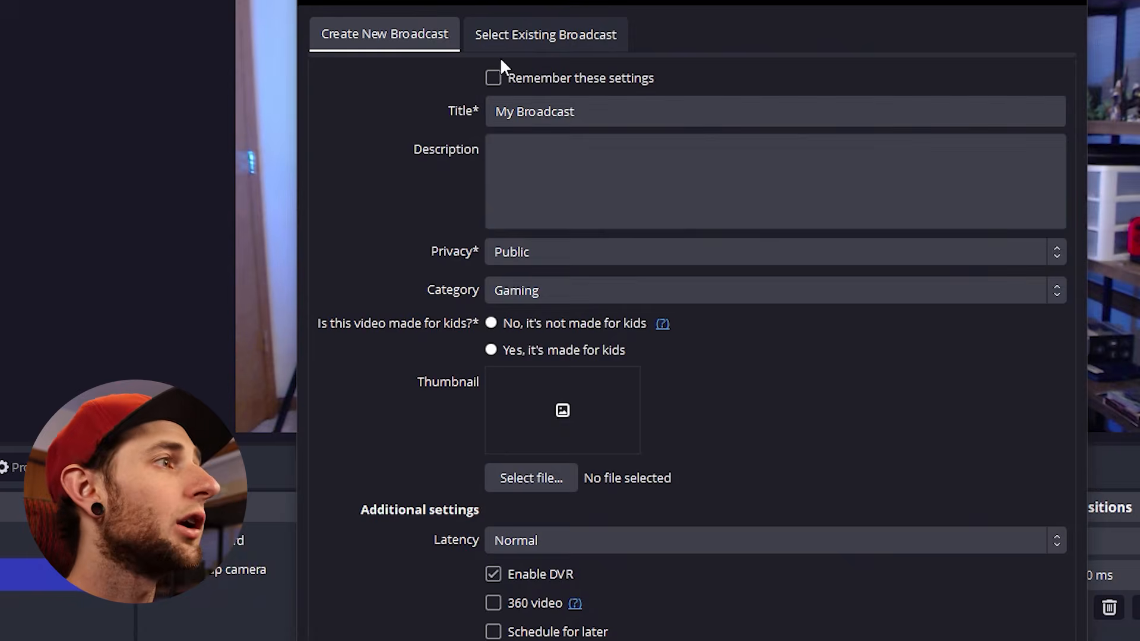
left_click(530, 33)
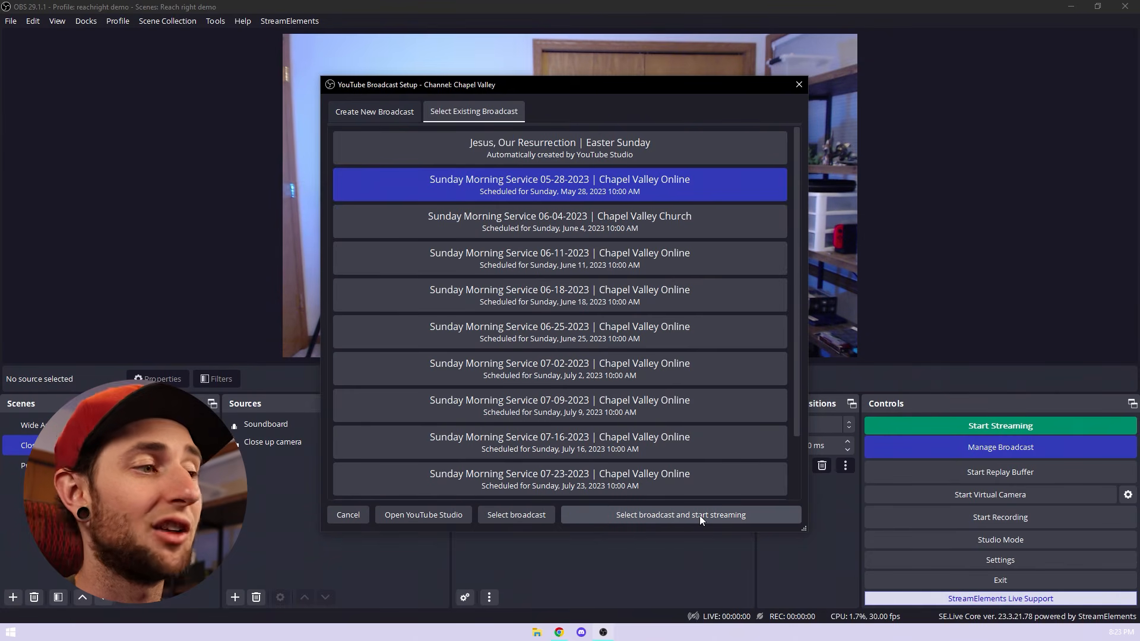
left_click(514, 519)
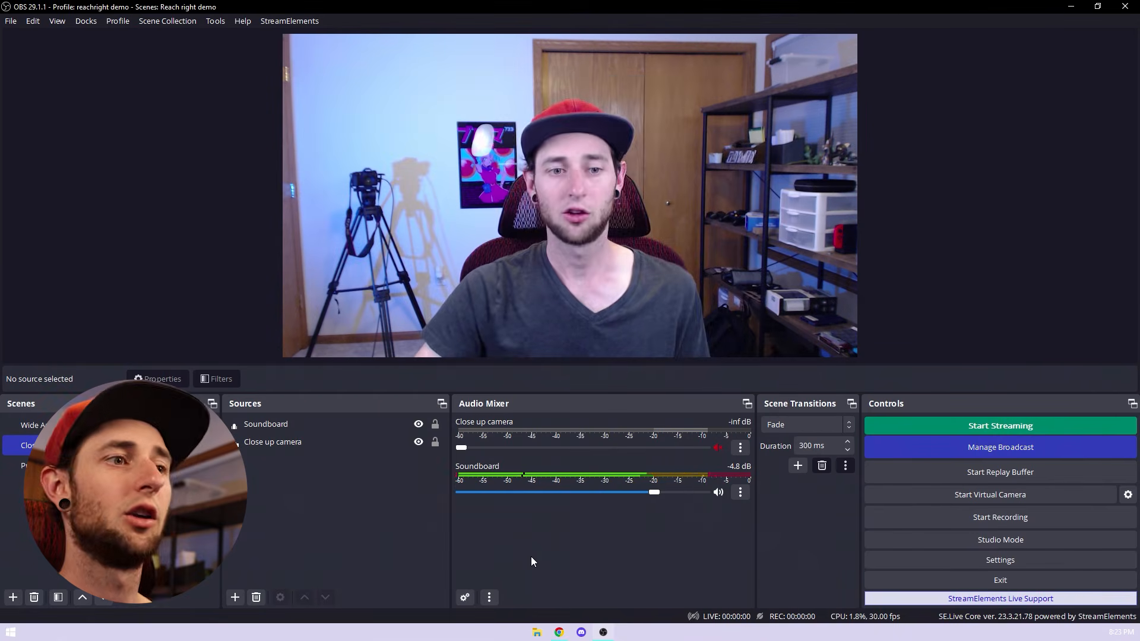